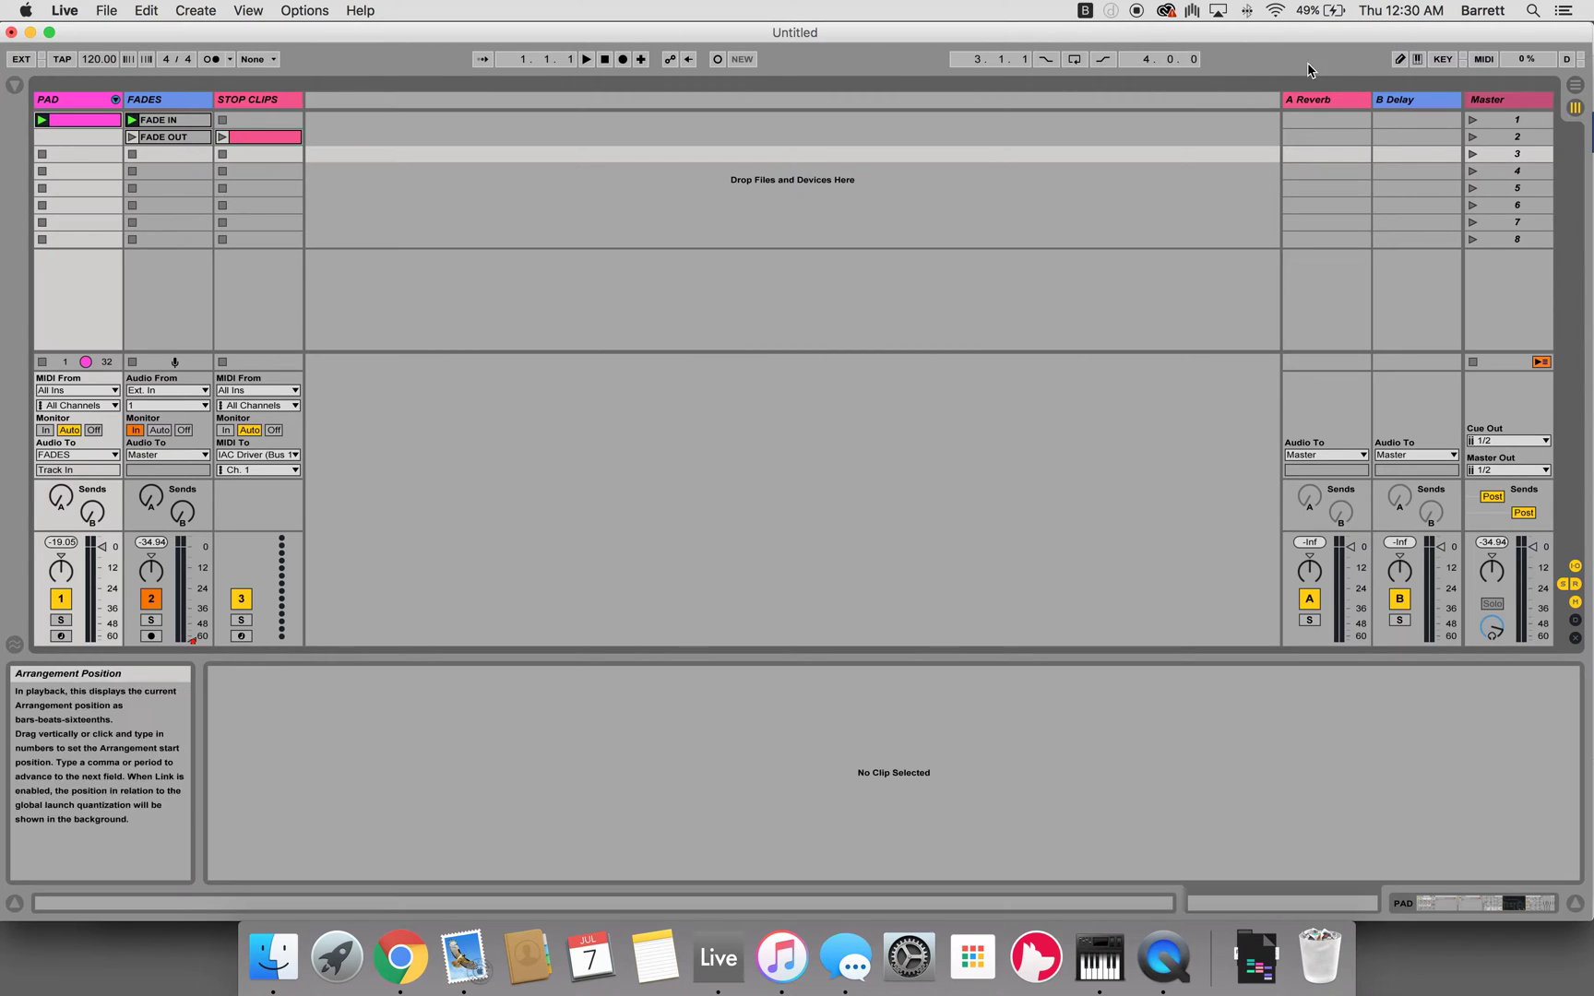
Rename the PAD clip in scene 1 to C
click(1496, 117)
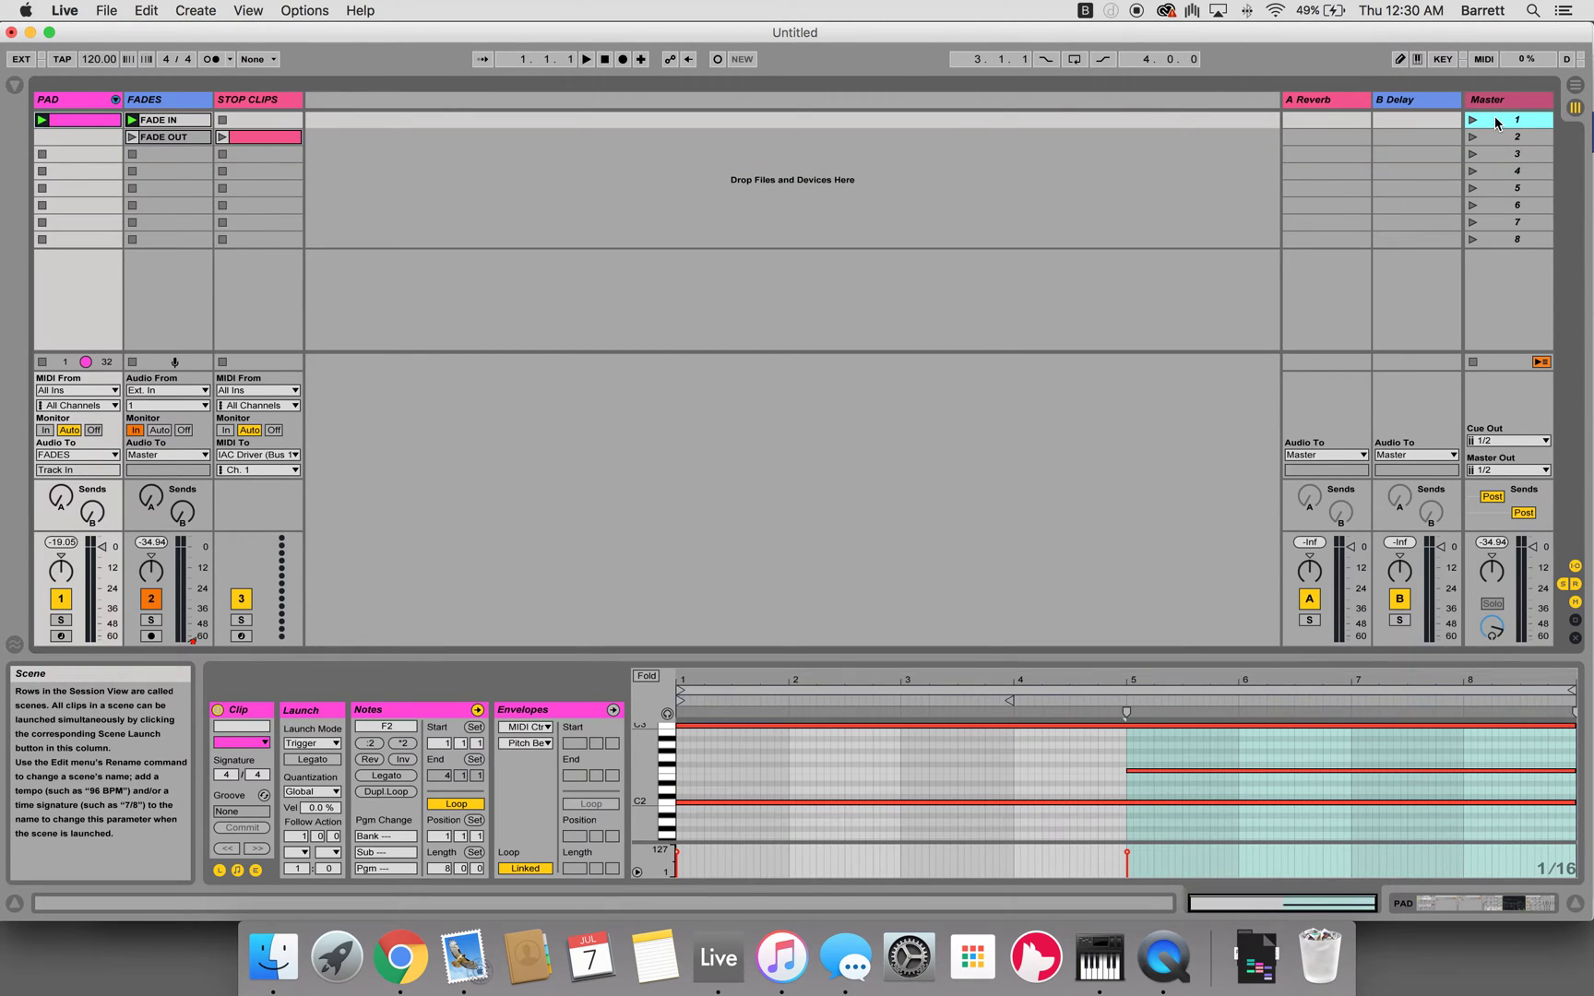
click(1502, 170)
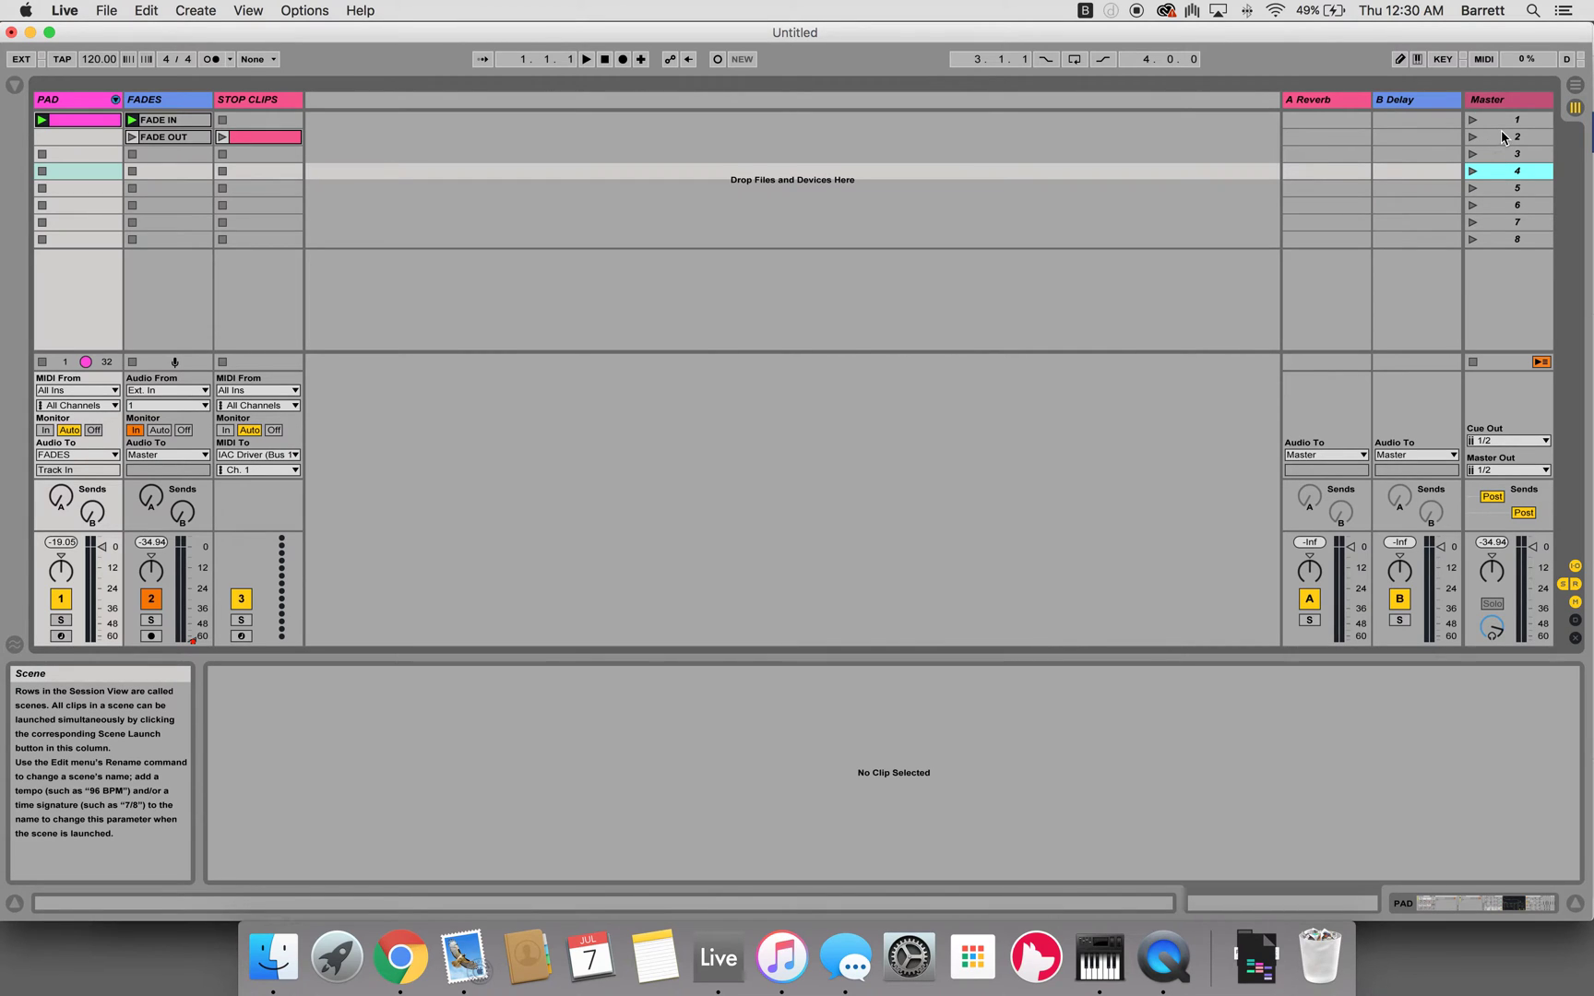
click(1504, 136)
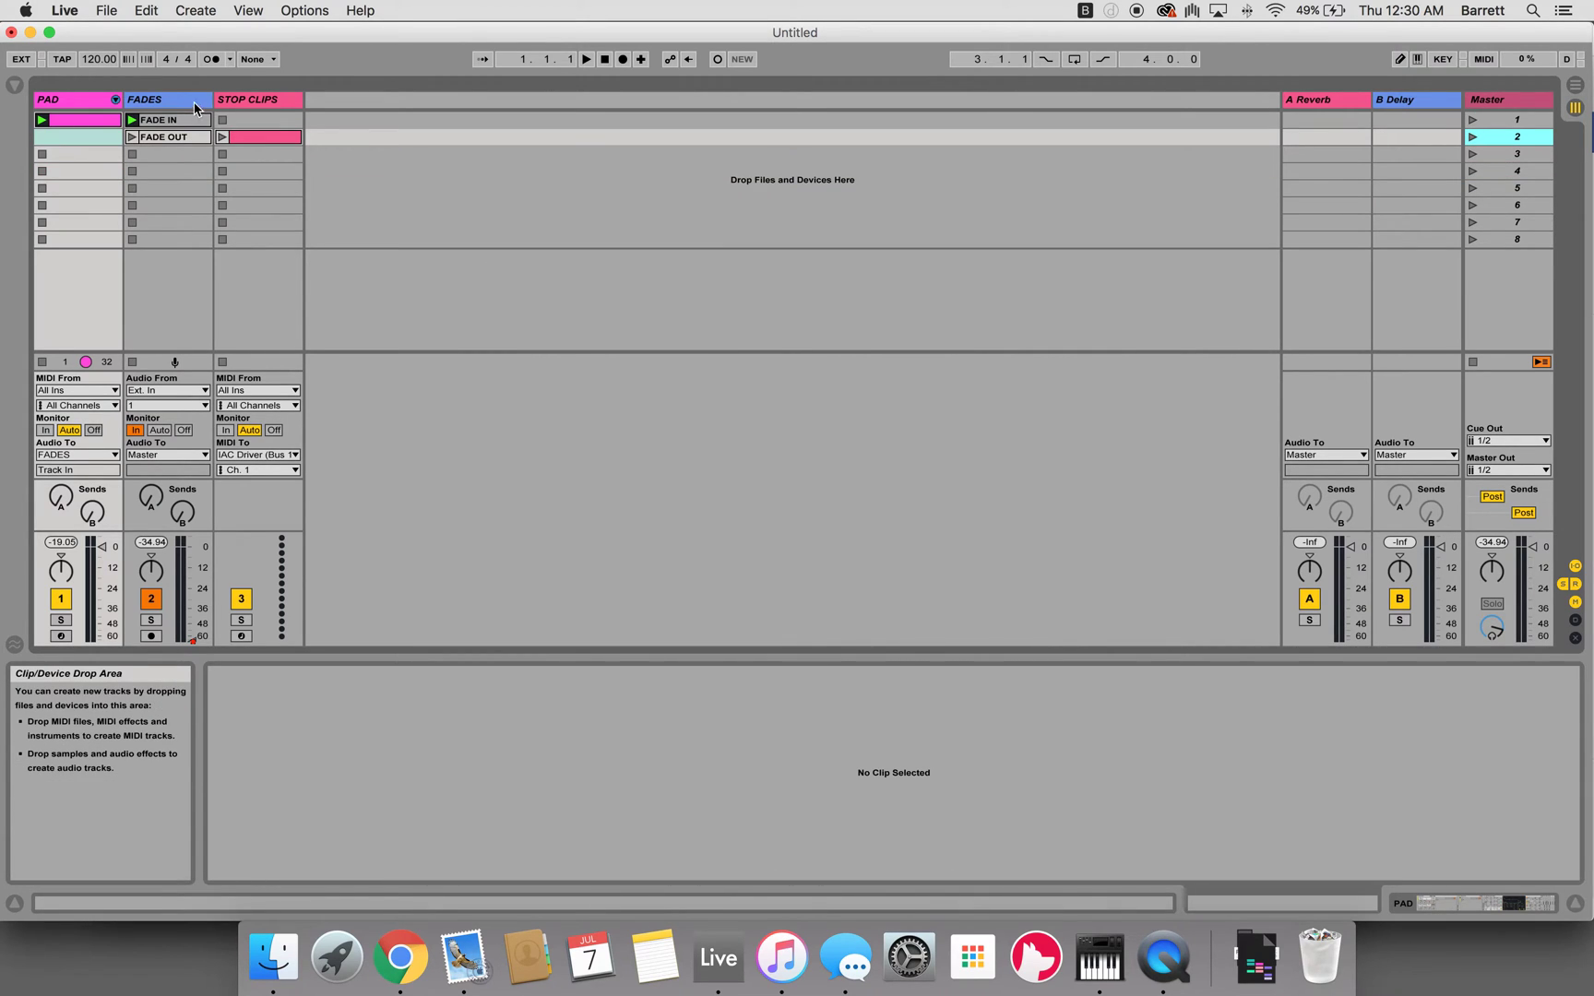
click(69, 121)
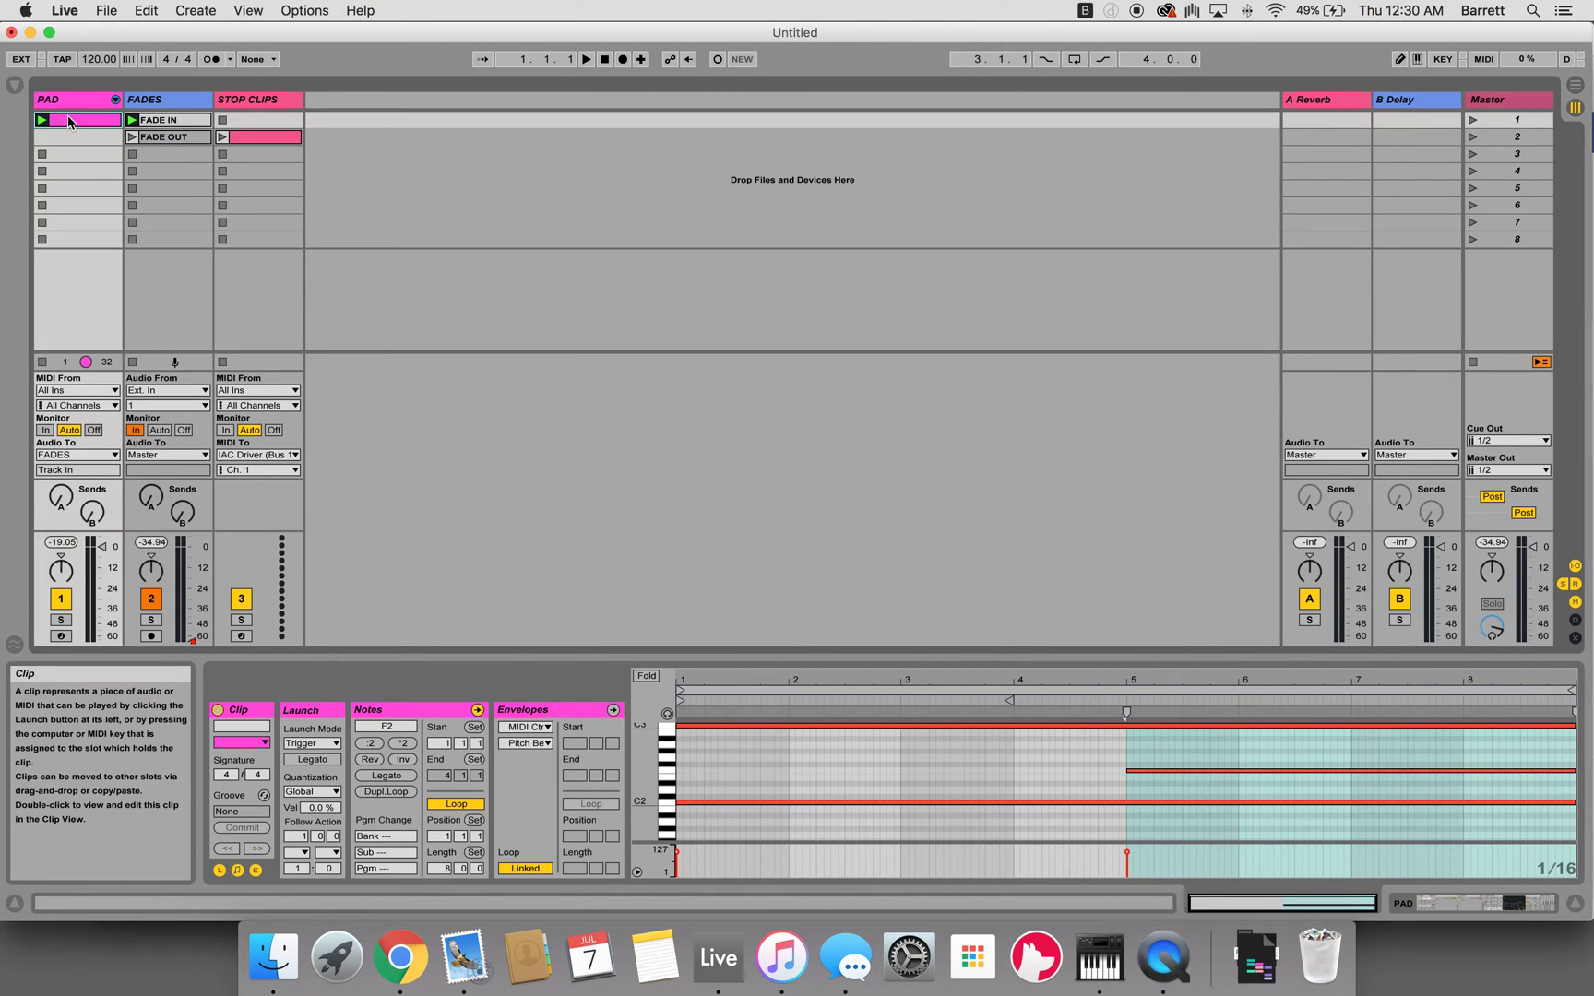
key(super+r)
text(C)
Copy clip C into the PAD track's scene 4 slot and name the copy F
click(75, 172)
click(67, 120)
key(super+c)
click(63, 157)
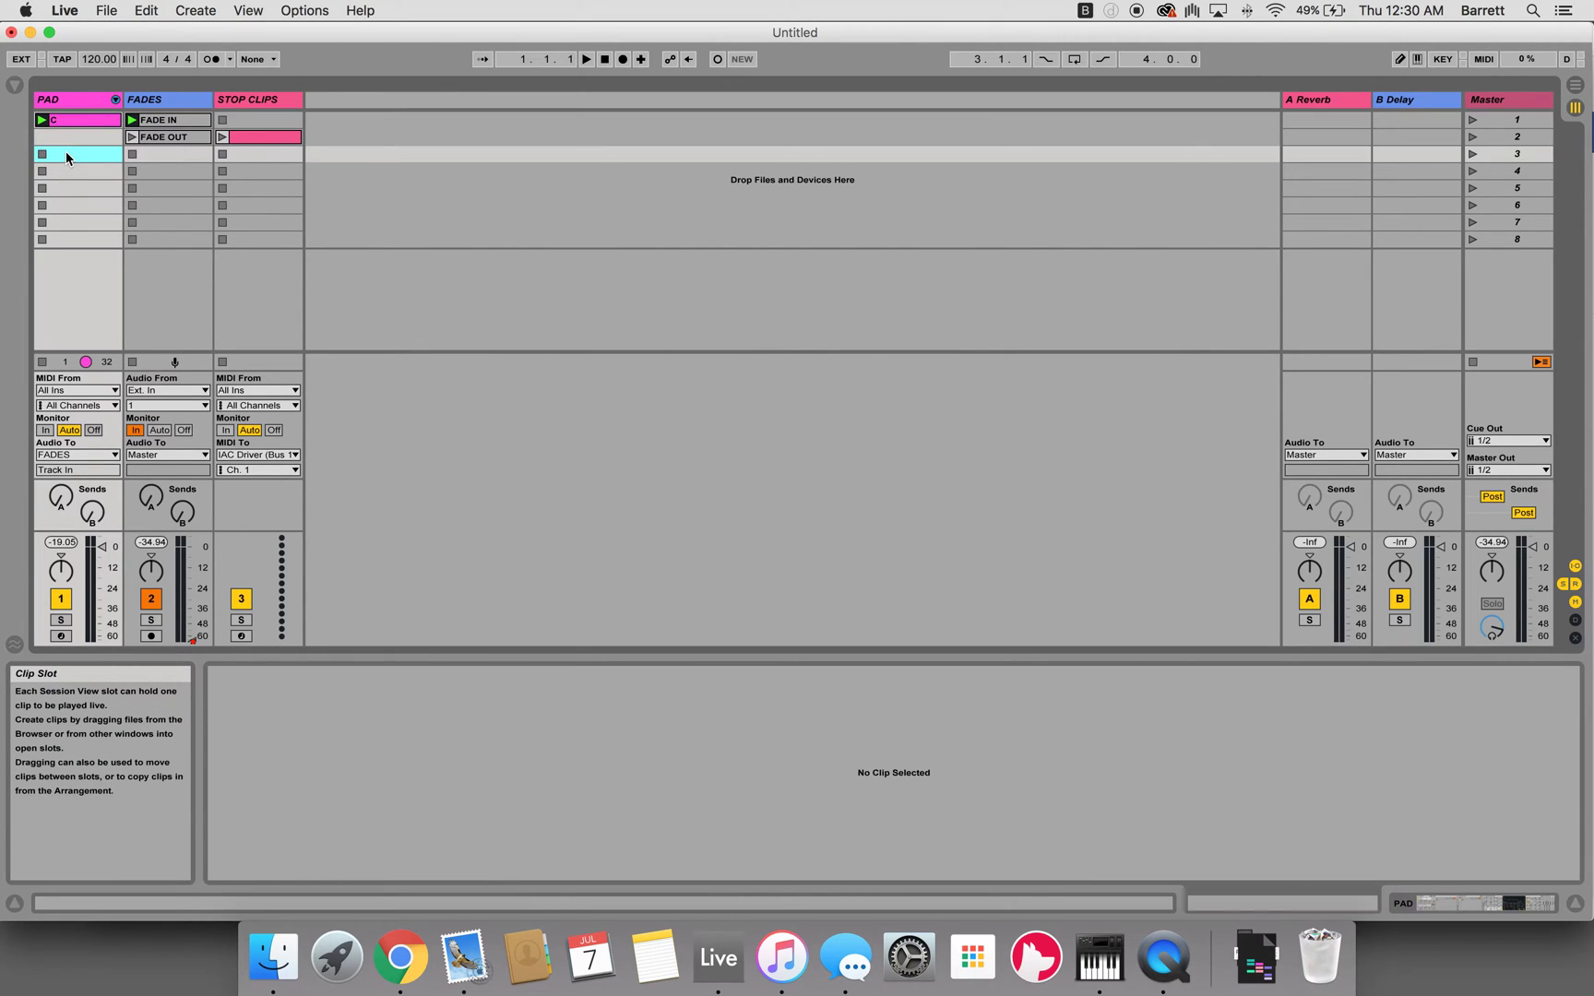
click(63, 167)
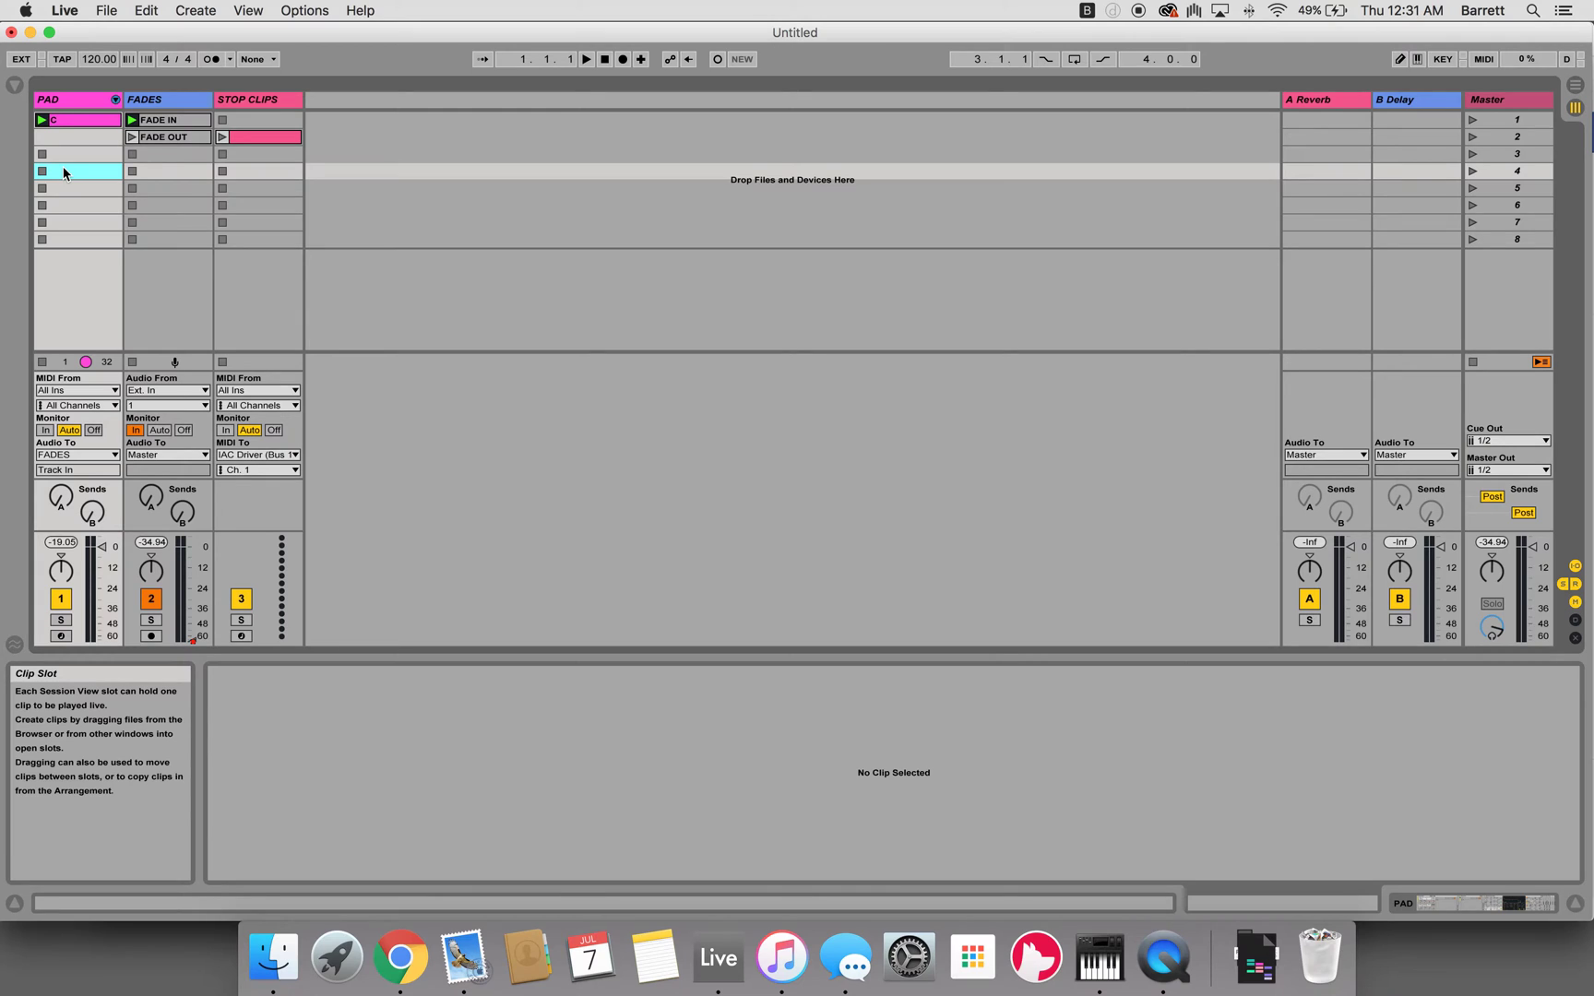
key(super+v)
key(super+r)
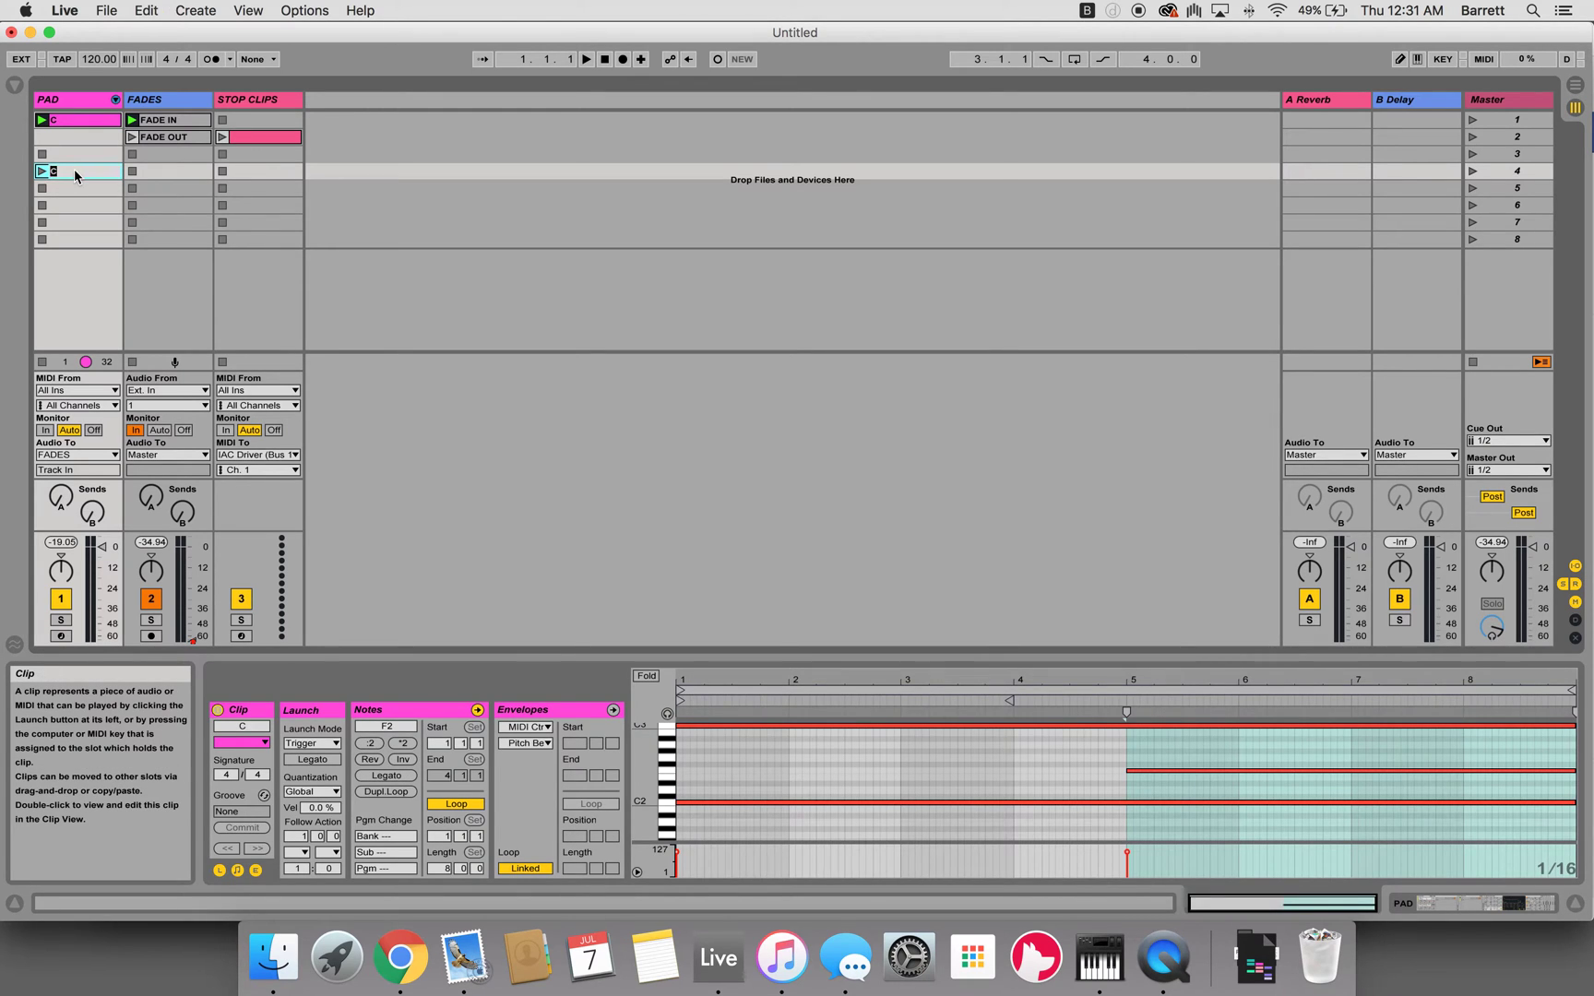
text(F)
key(Return)
Transpose all of clip F's notes up five semitones to F2–F3
click(66, 174)
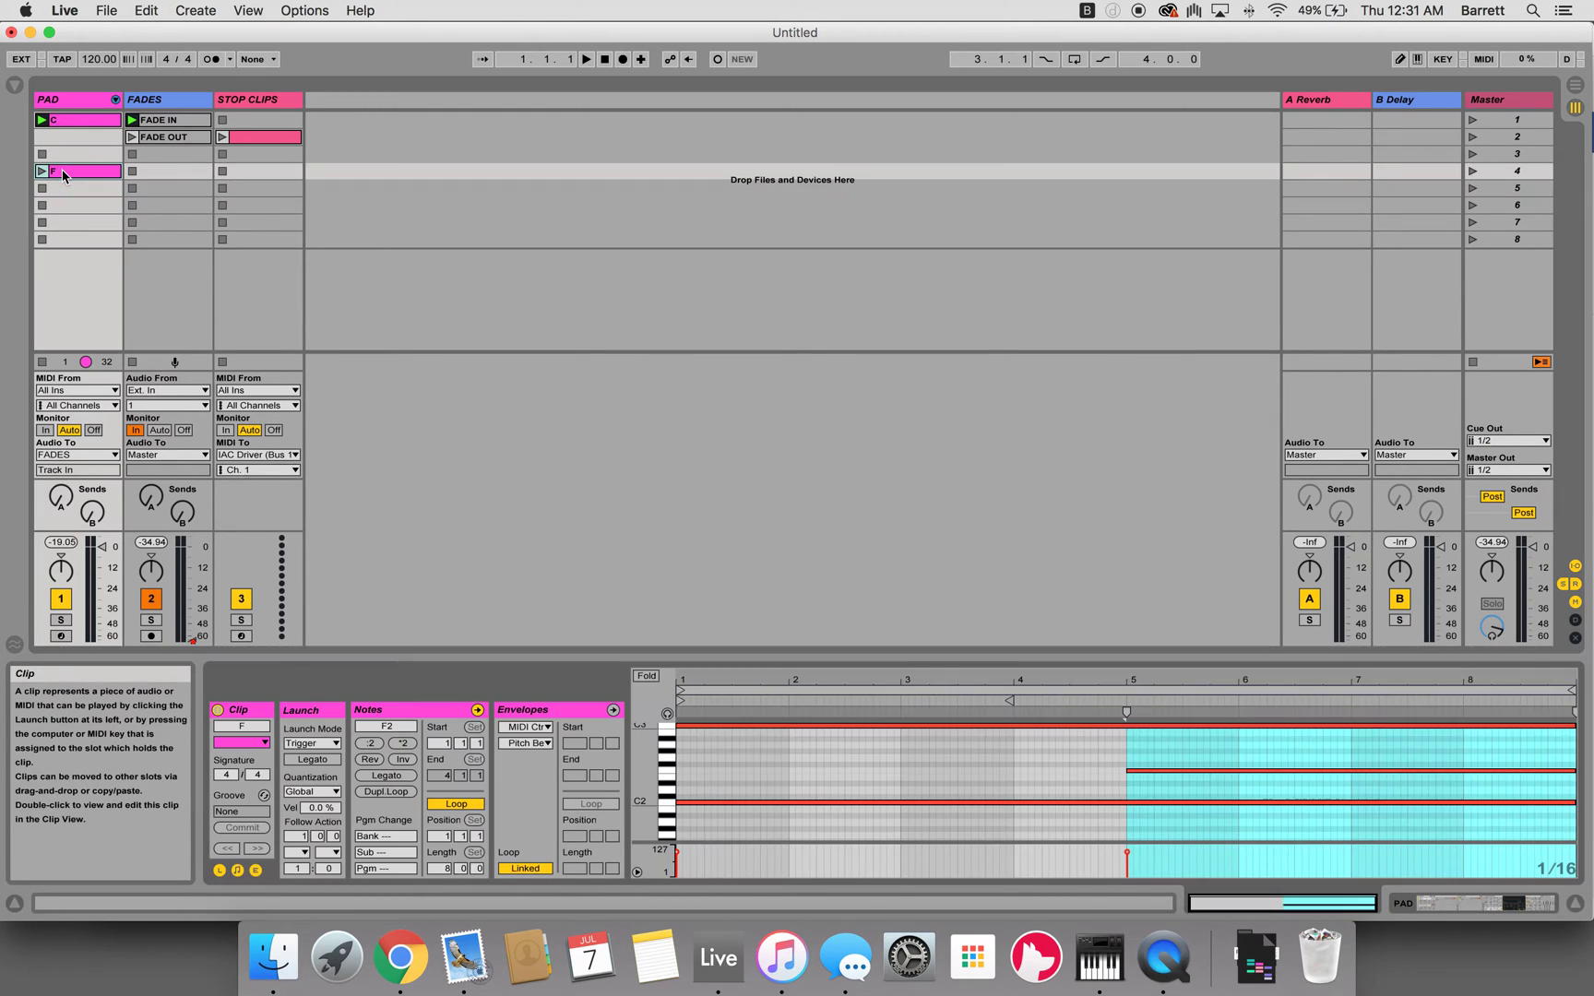
click(759, 754)
key(super+a)
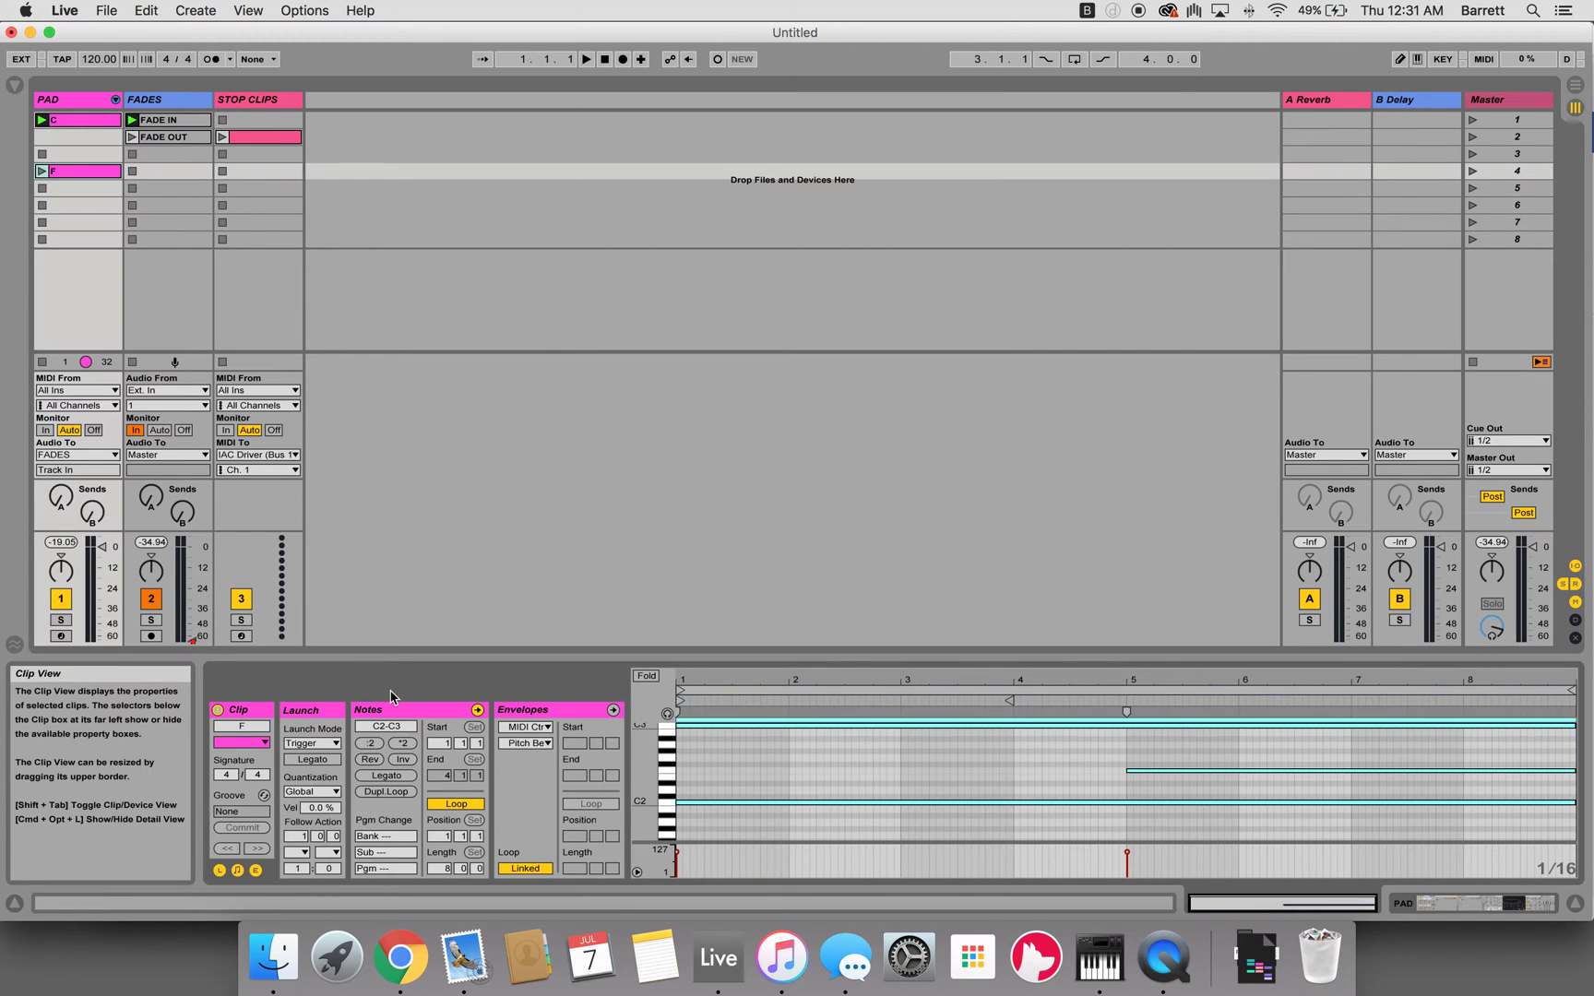
drag(386, 735, 386, 698)
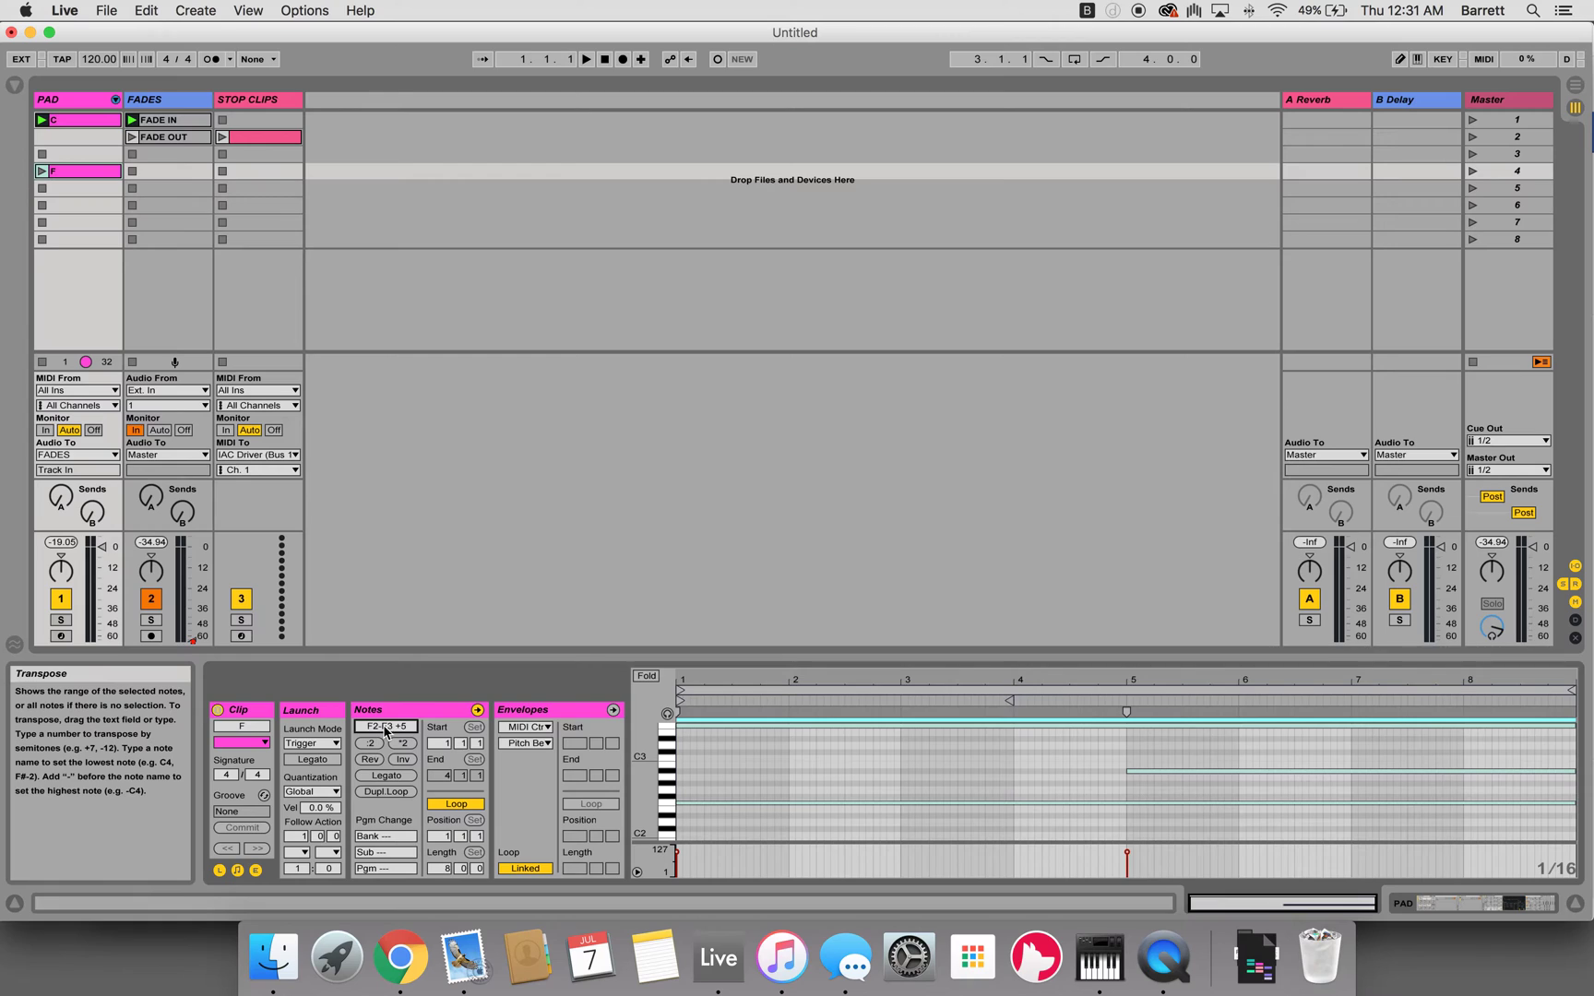
click(385, 272)
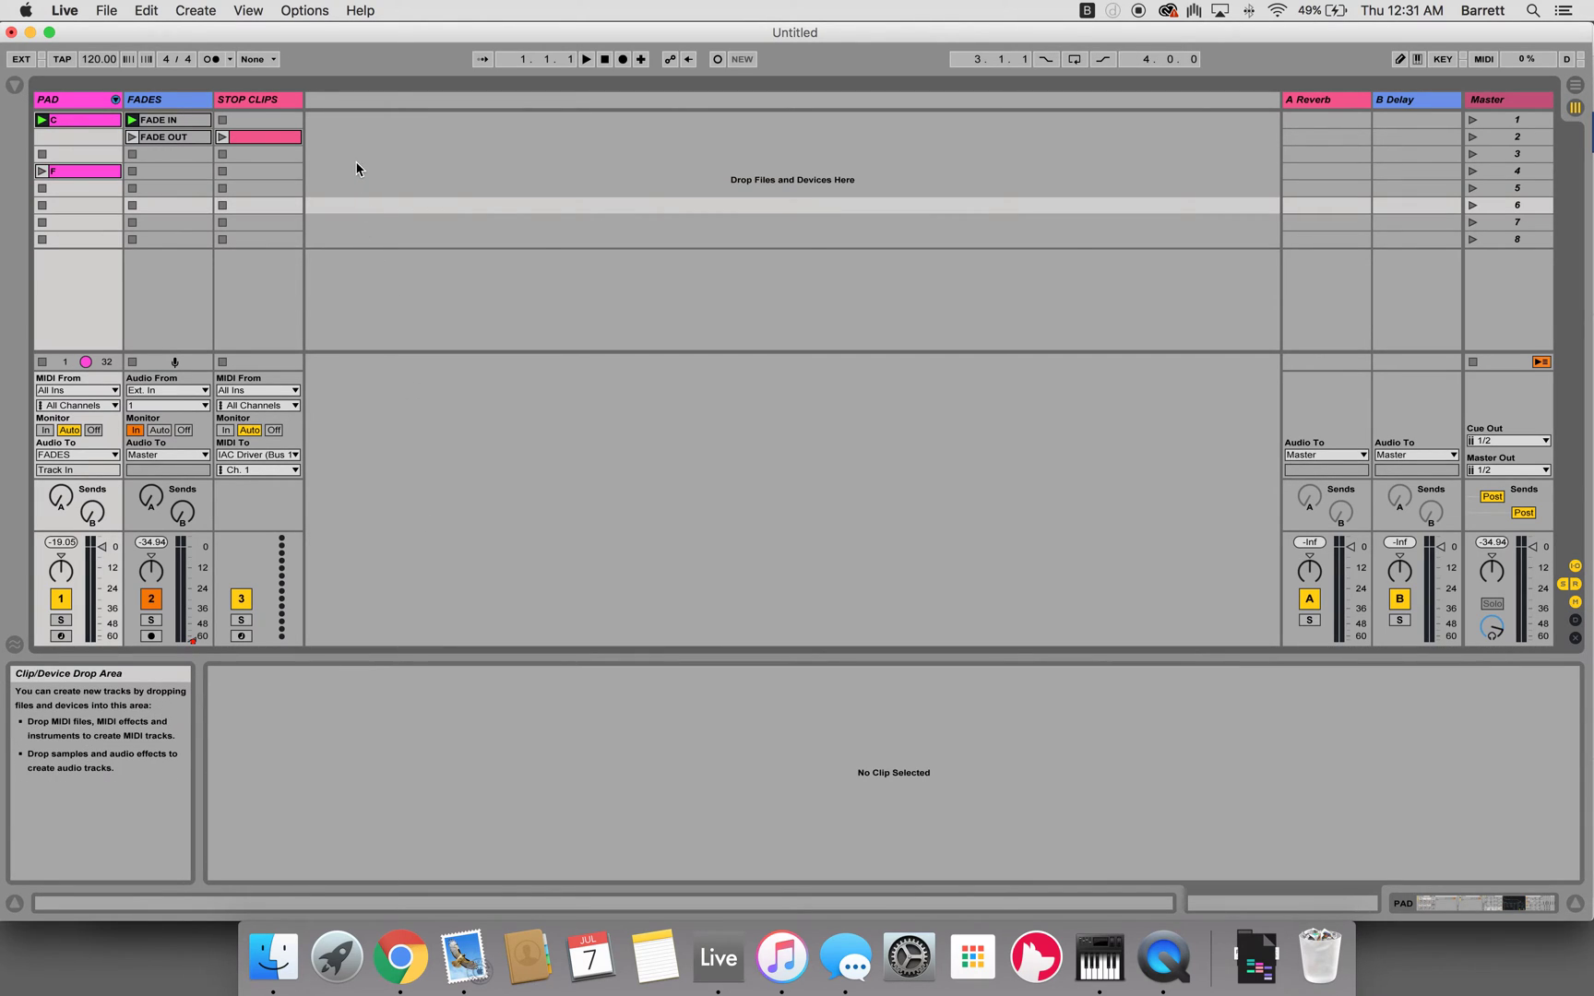
Insert a MIDI track named SCENE LAUNCH after the STOP CLIPS track
click(251, 102)
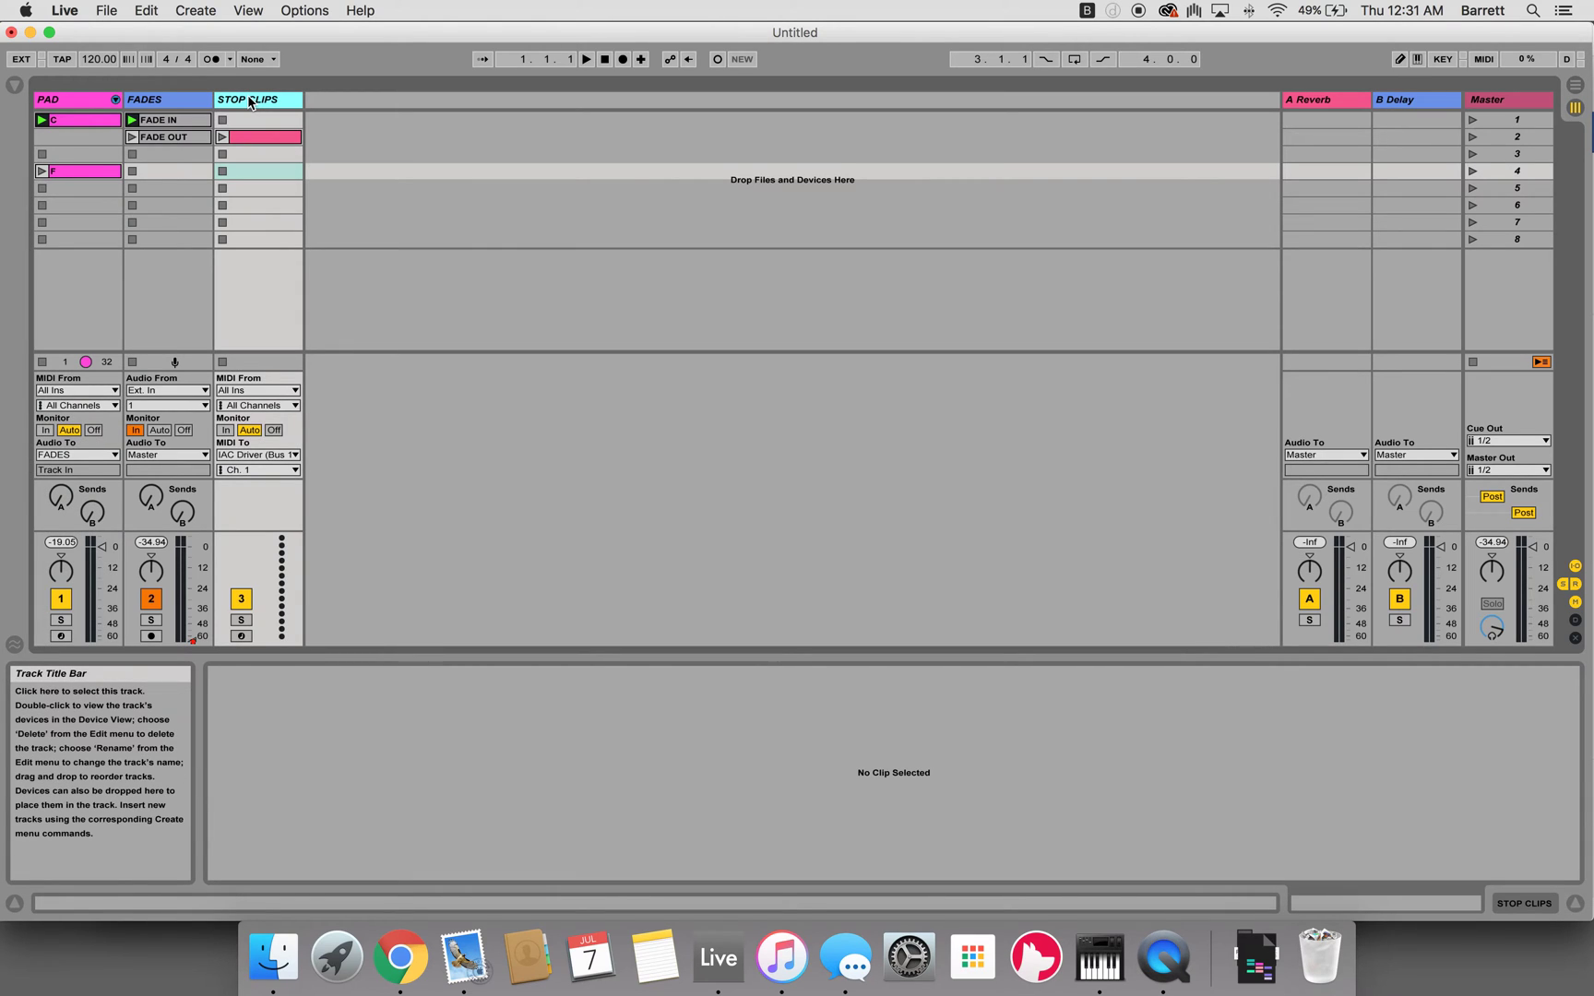
key(super+shift+t)
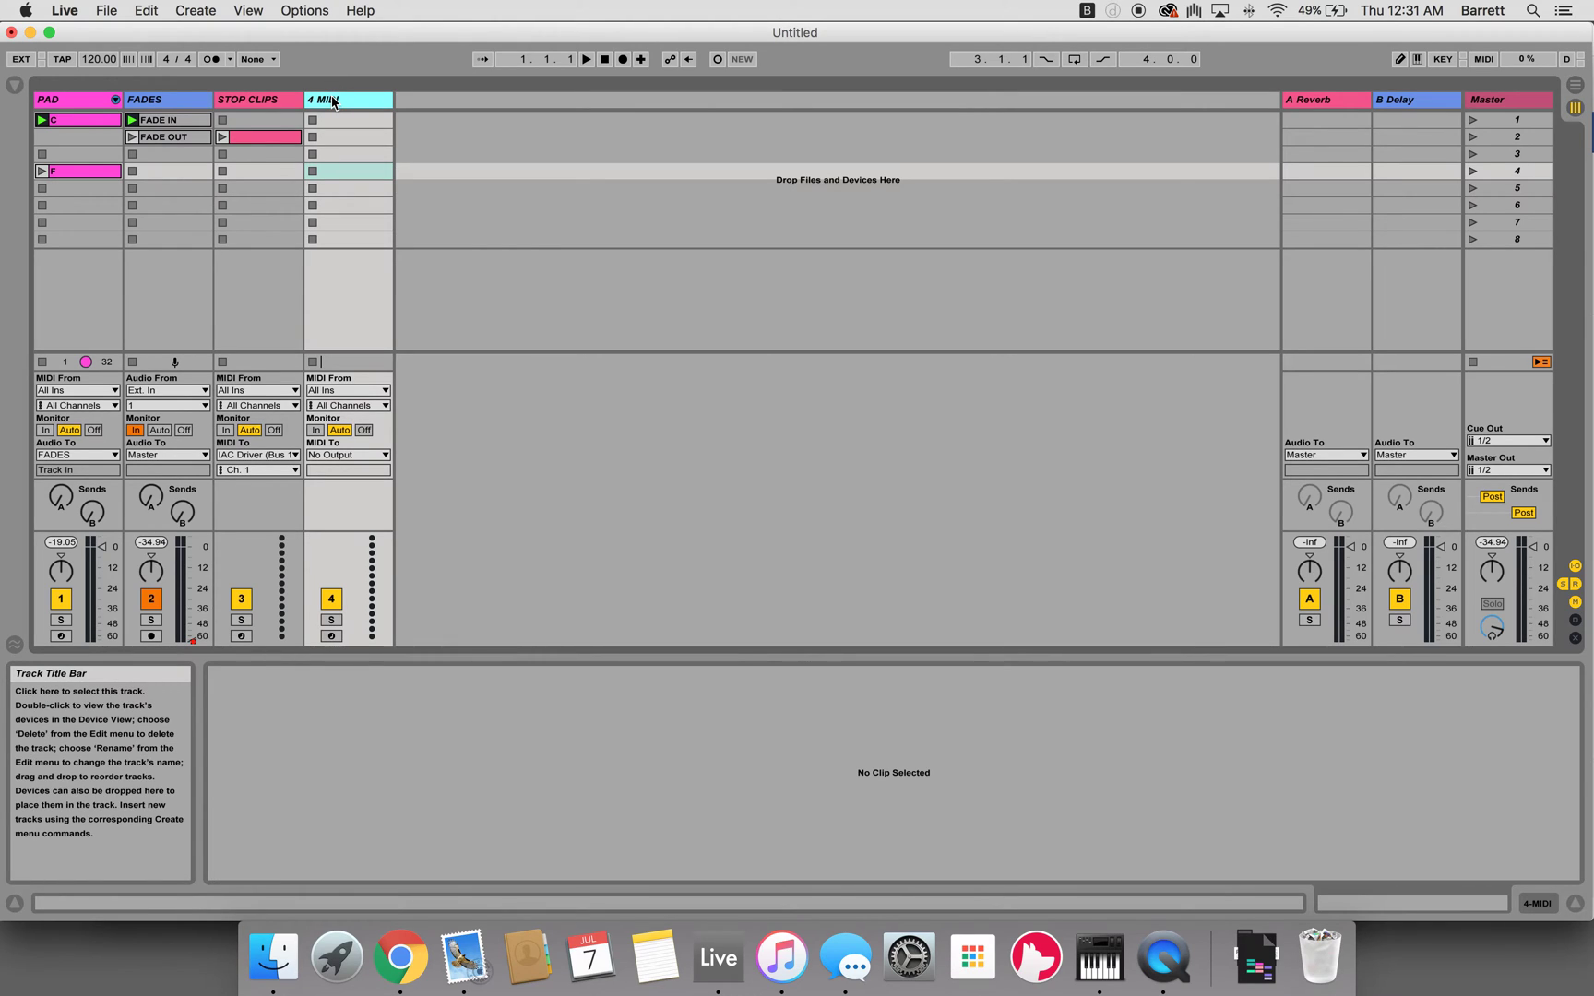
key(super+r)
text(SCENE LAUNCH)
key(Up)
Widen the SCENE LAUNCH column and create an empty MIDI clip in its scene 2 slot
drag(386, 100, 403, 100)
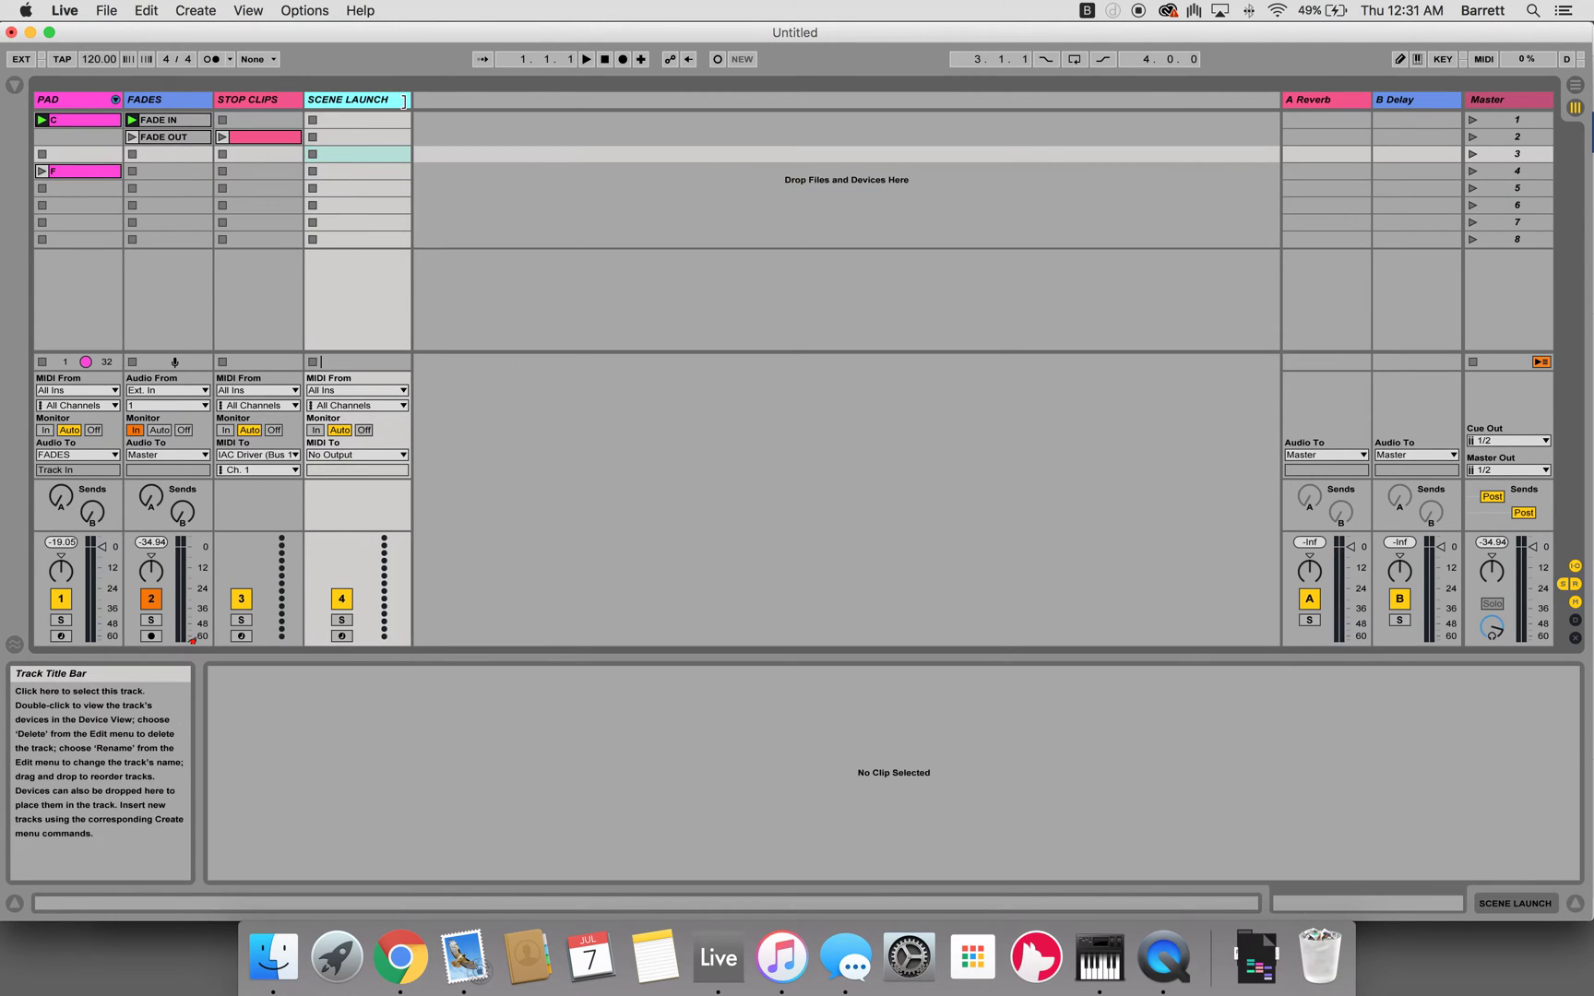
click(361, 199)
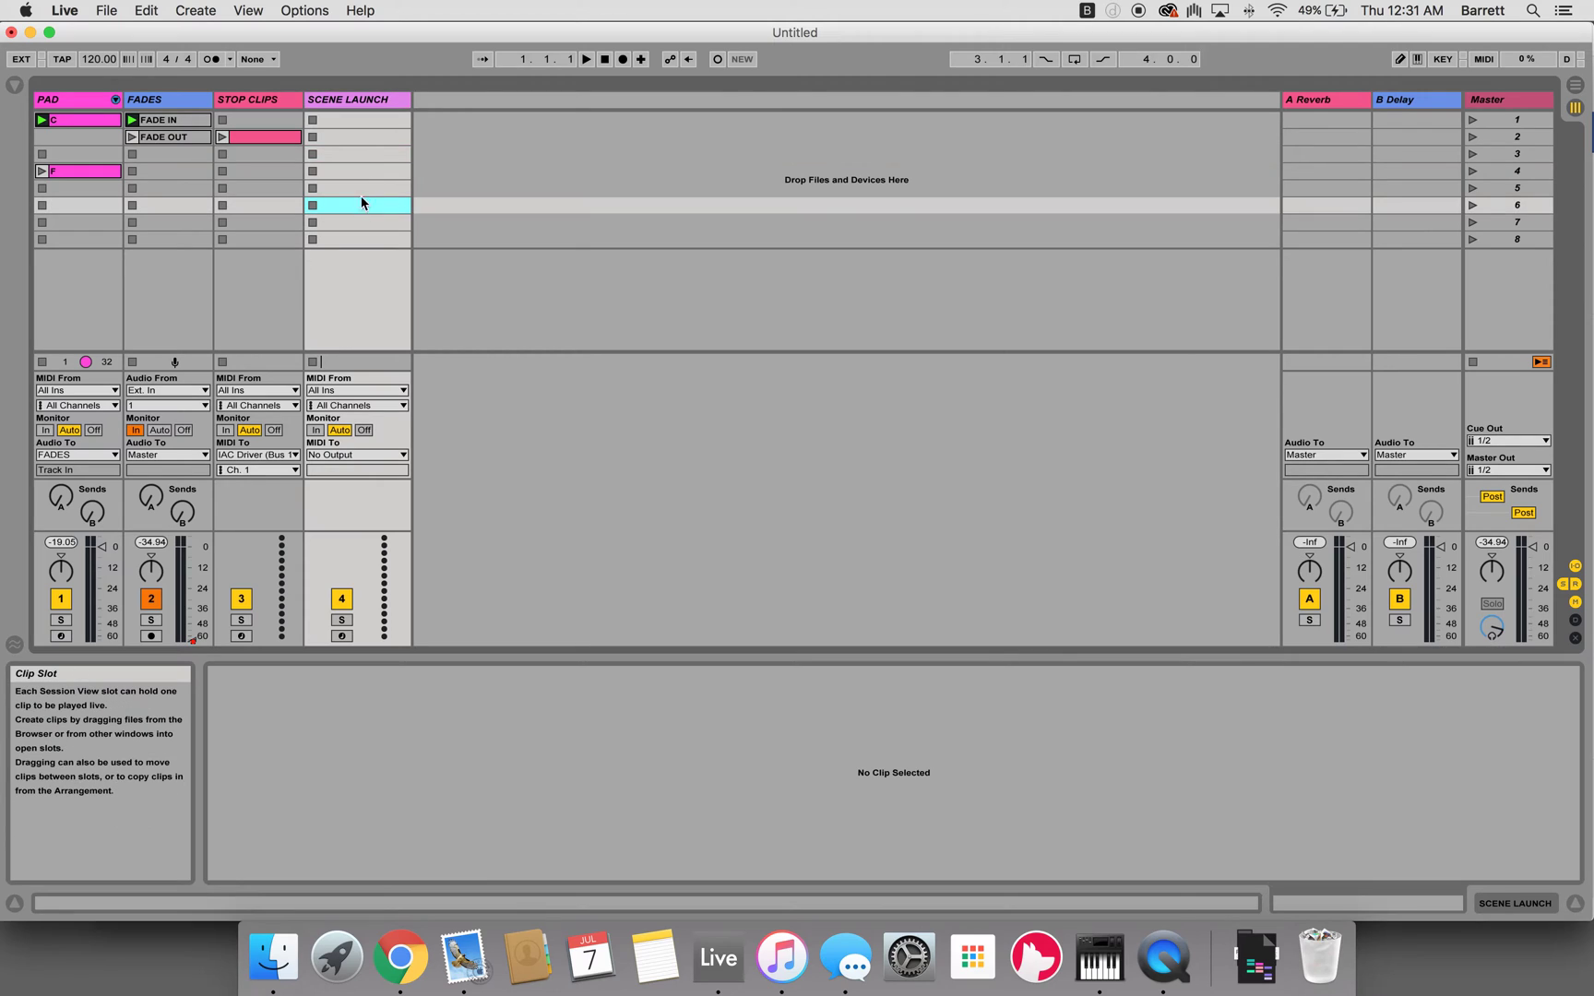
double_click(330, 136)
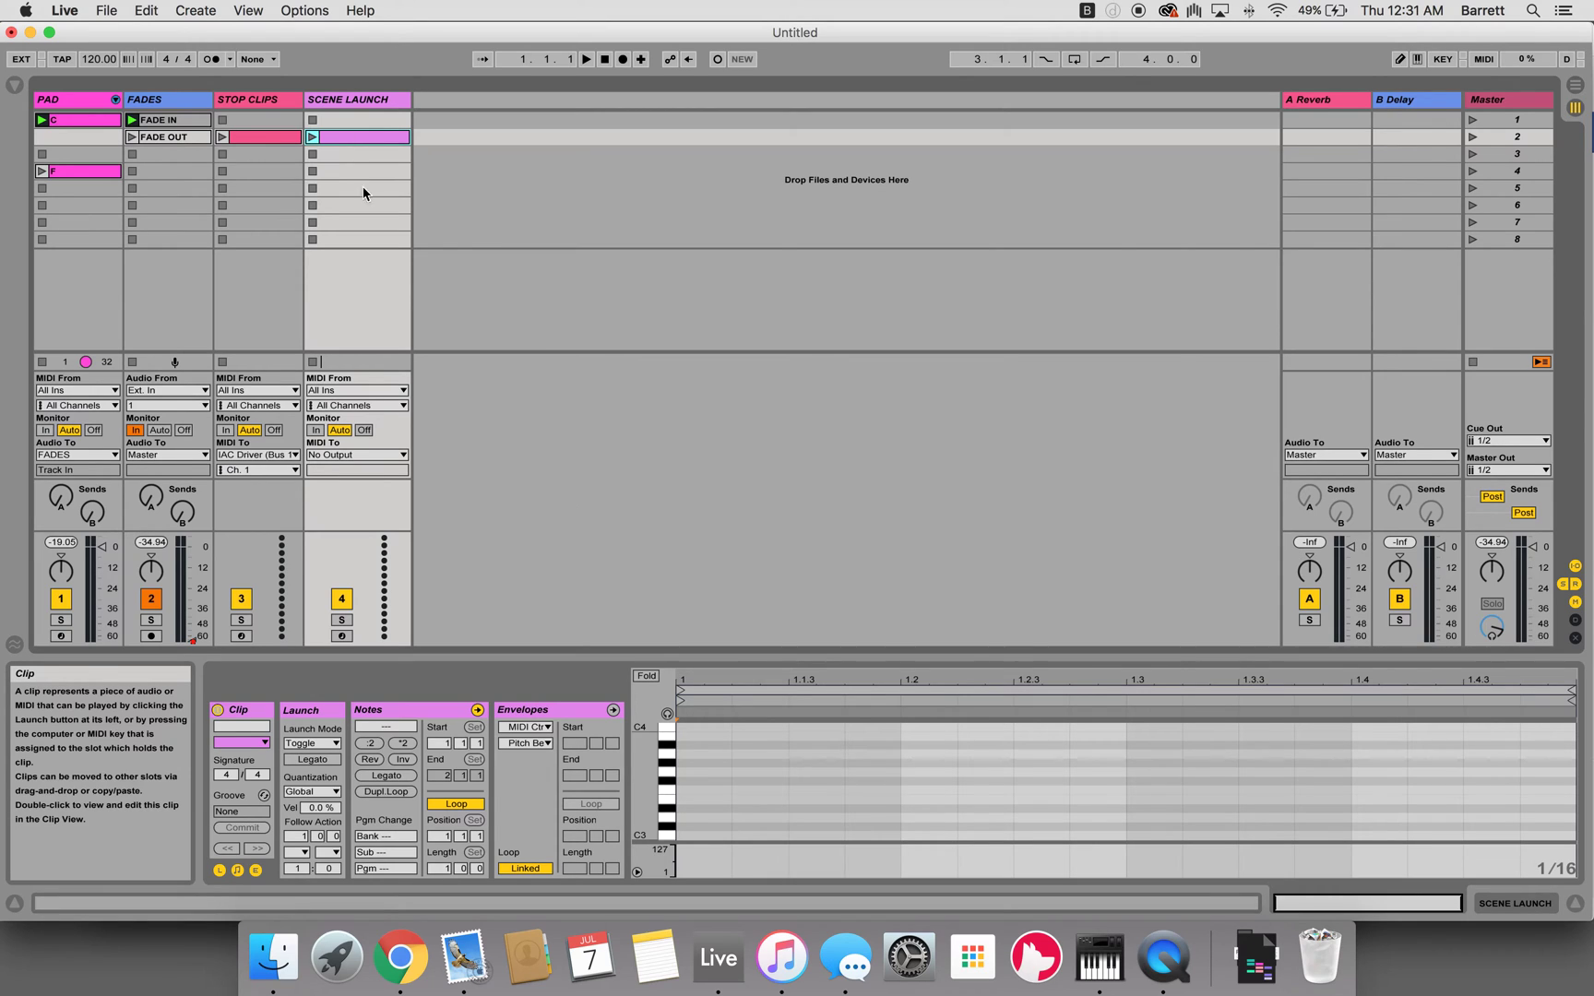
Route SCENE LAUNCH's MIDI output to IAC Driver (Bus 1) on channel 2
click(332, 456)
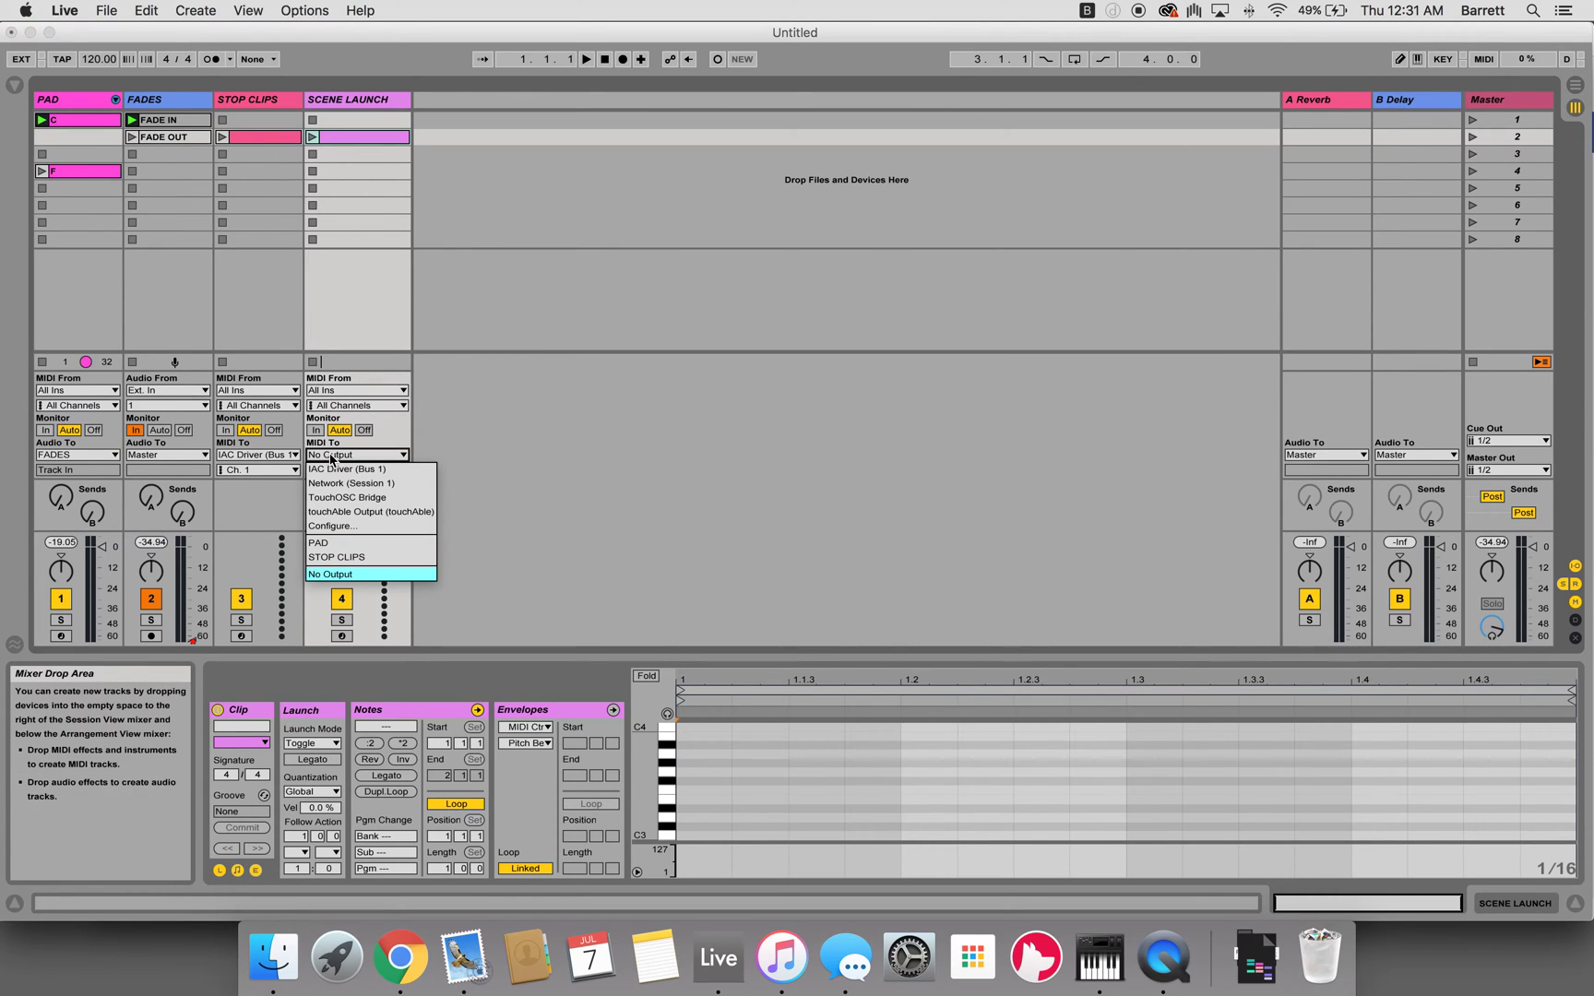
click(347, 470)
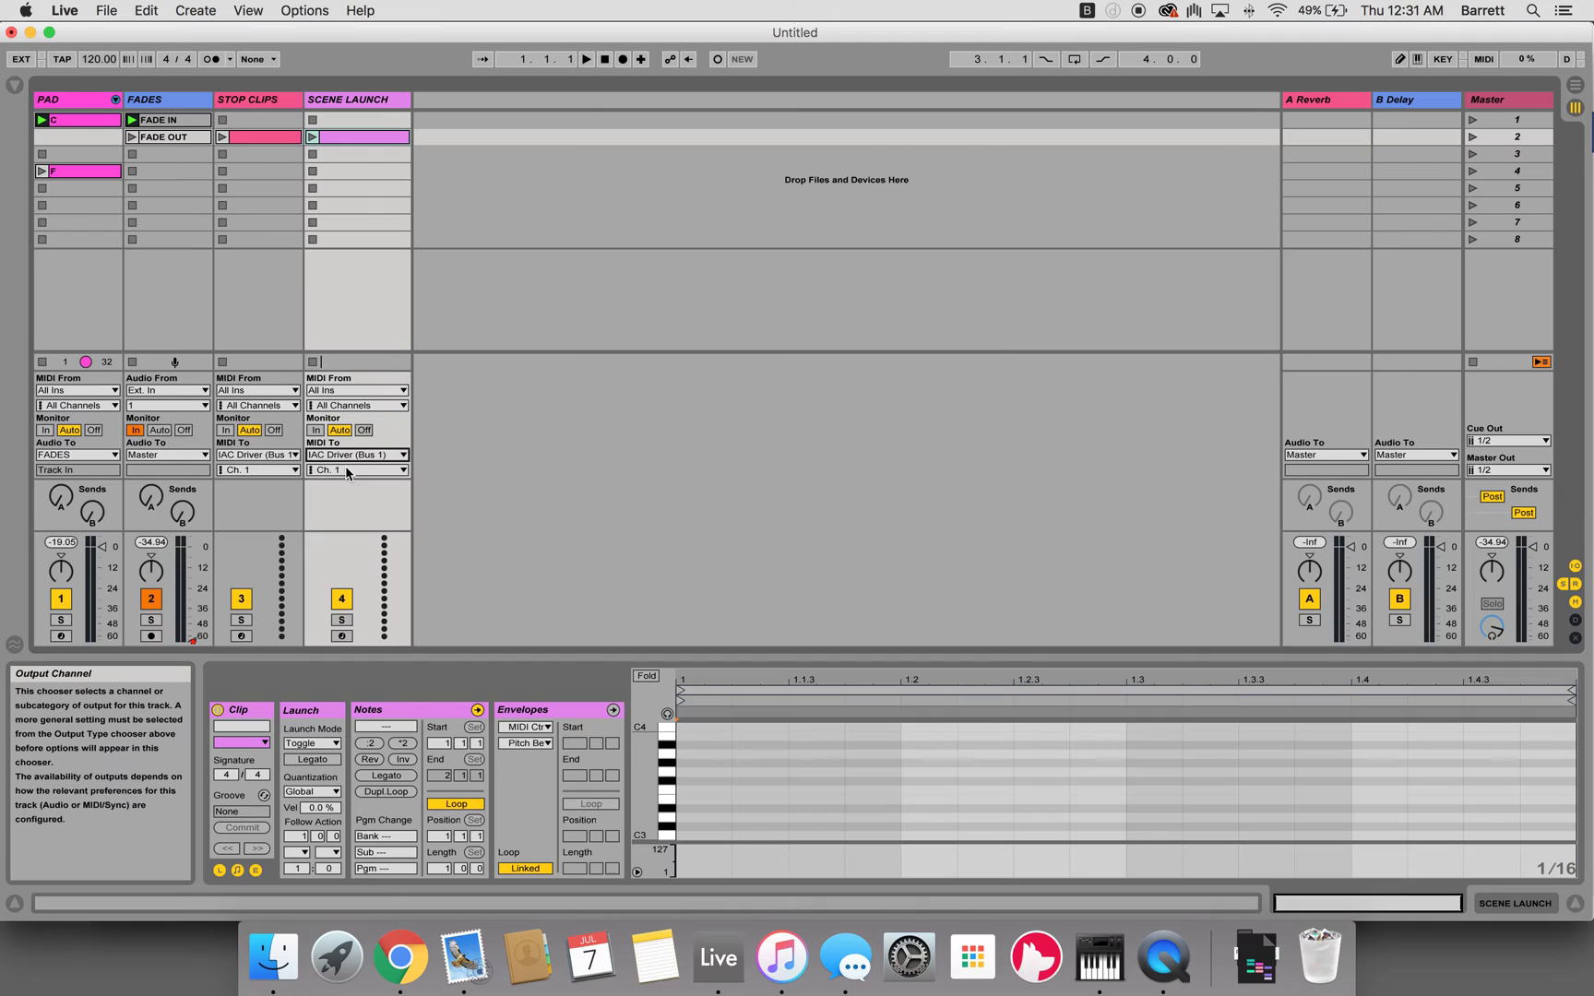
click(351, 470)
click(348, 500)
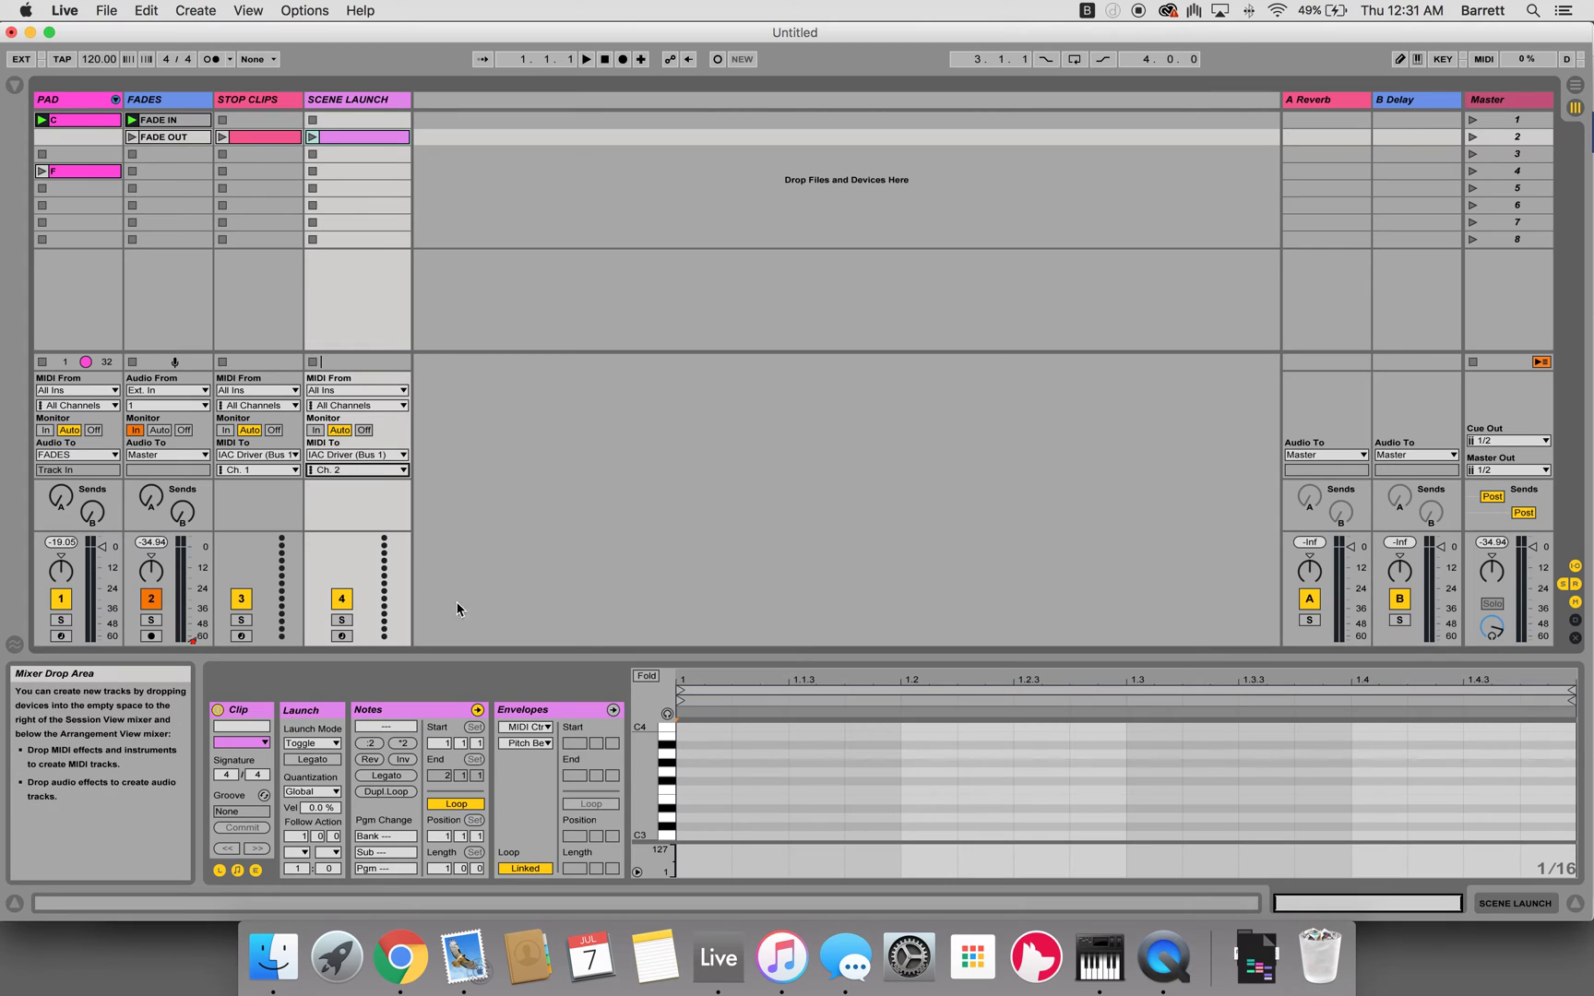
Draw a C1 note at the start of the SCENE LAUNCH clip
scroll(698, 776, down, 2)
scroll(698, 768, down, 5)
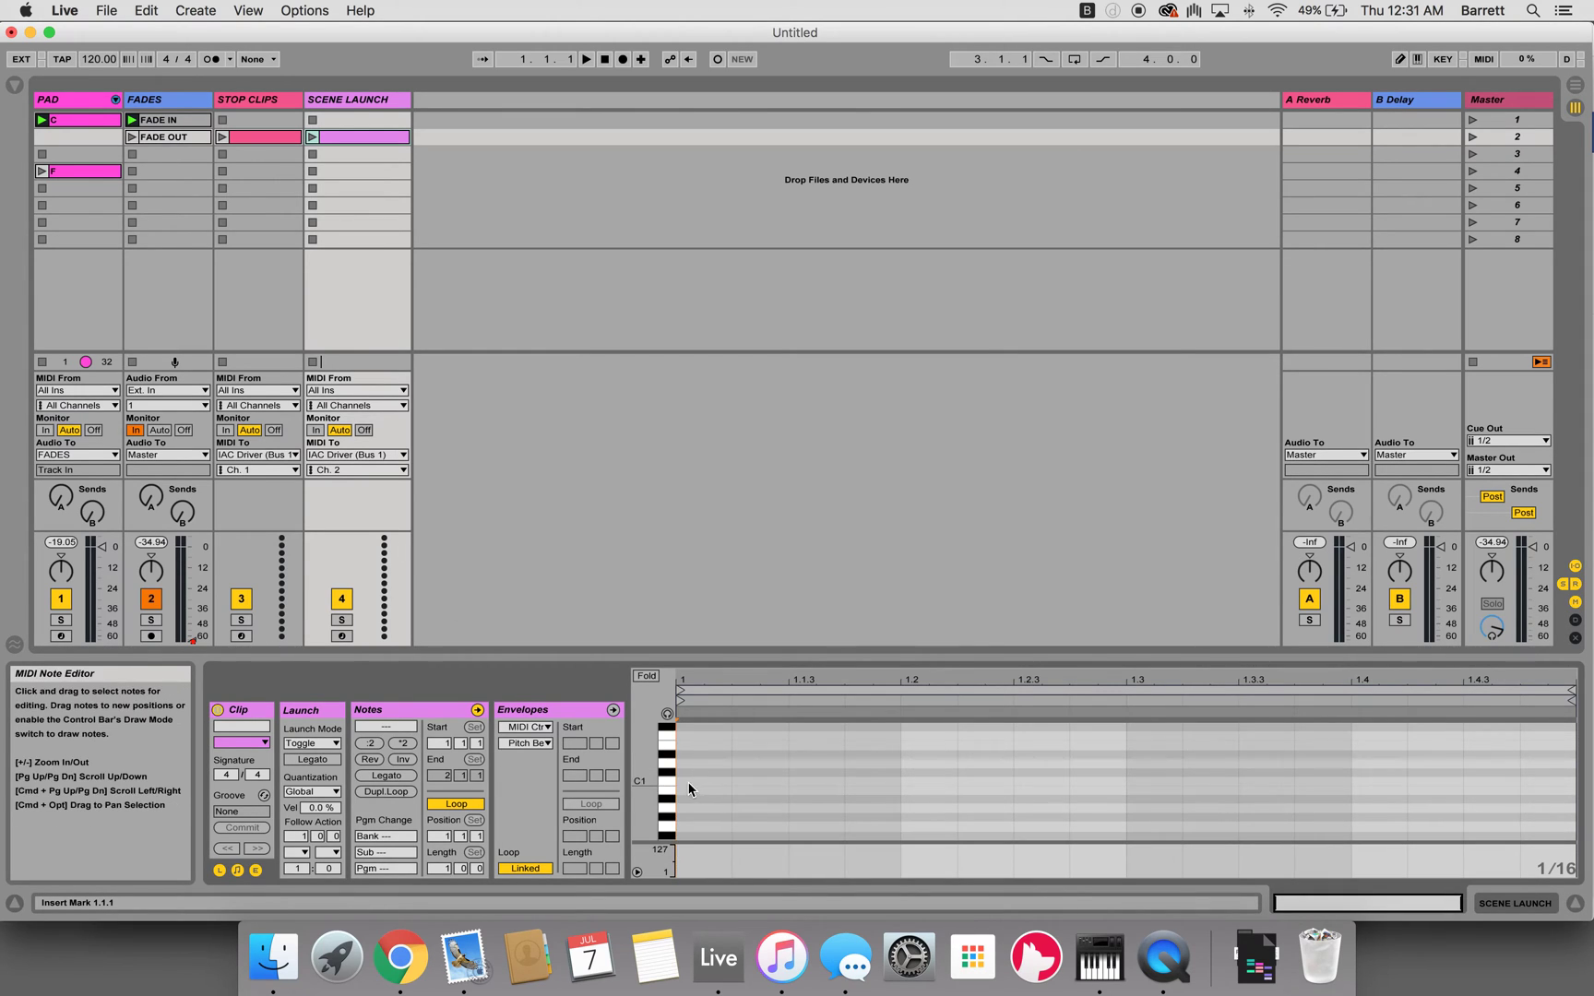
double_click(686, 782)
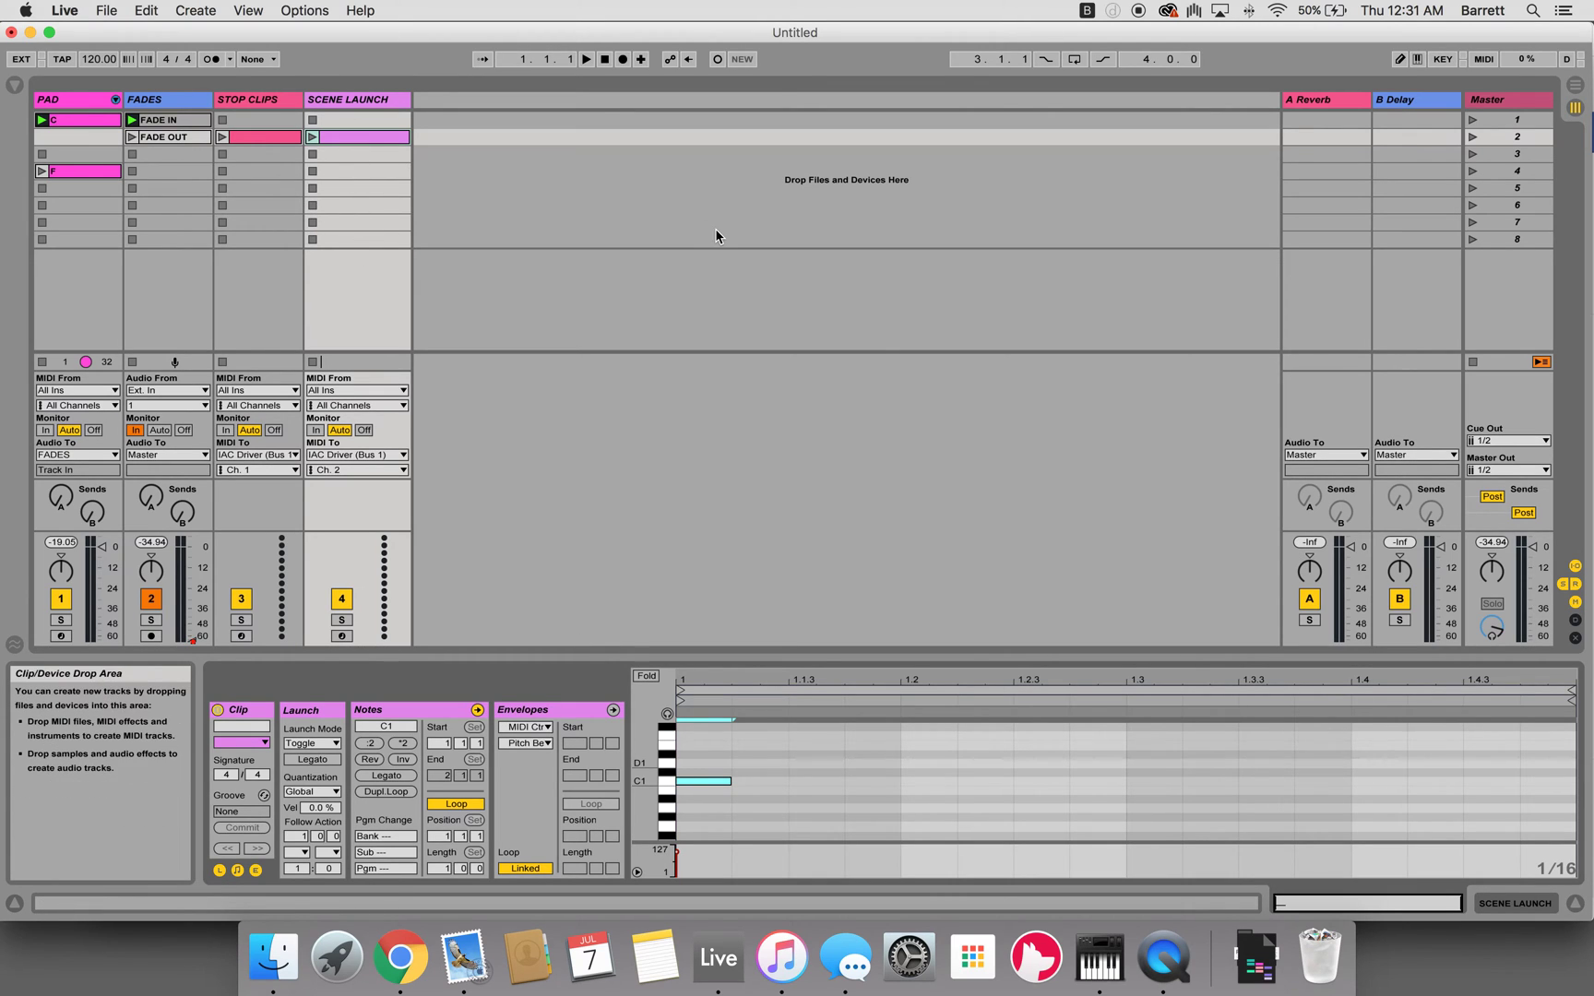
Stop all clips, launch the SCENE LAUNCH clip to fire scene 4, then stop the transport
click(1474, 362)
click(314, 137)
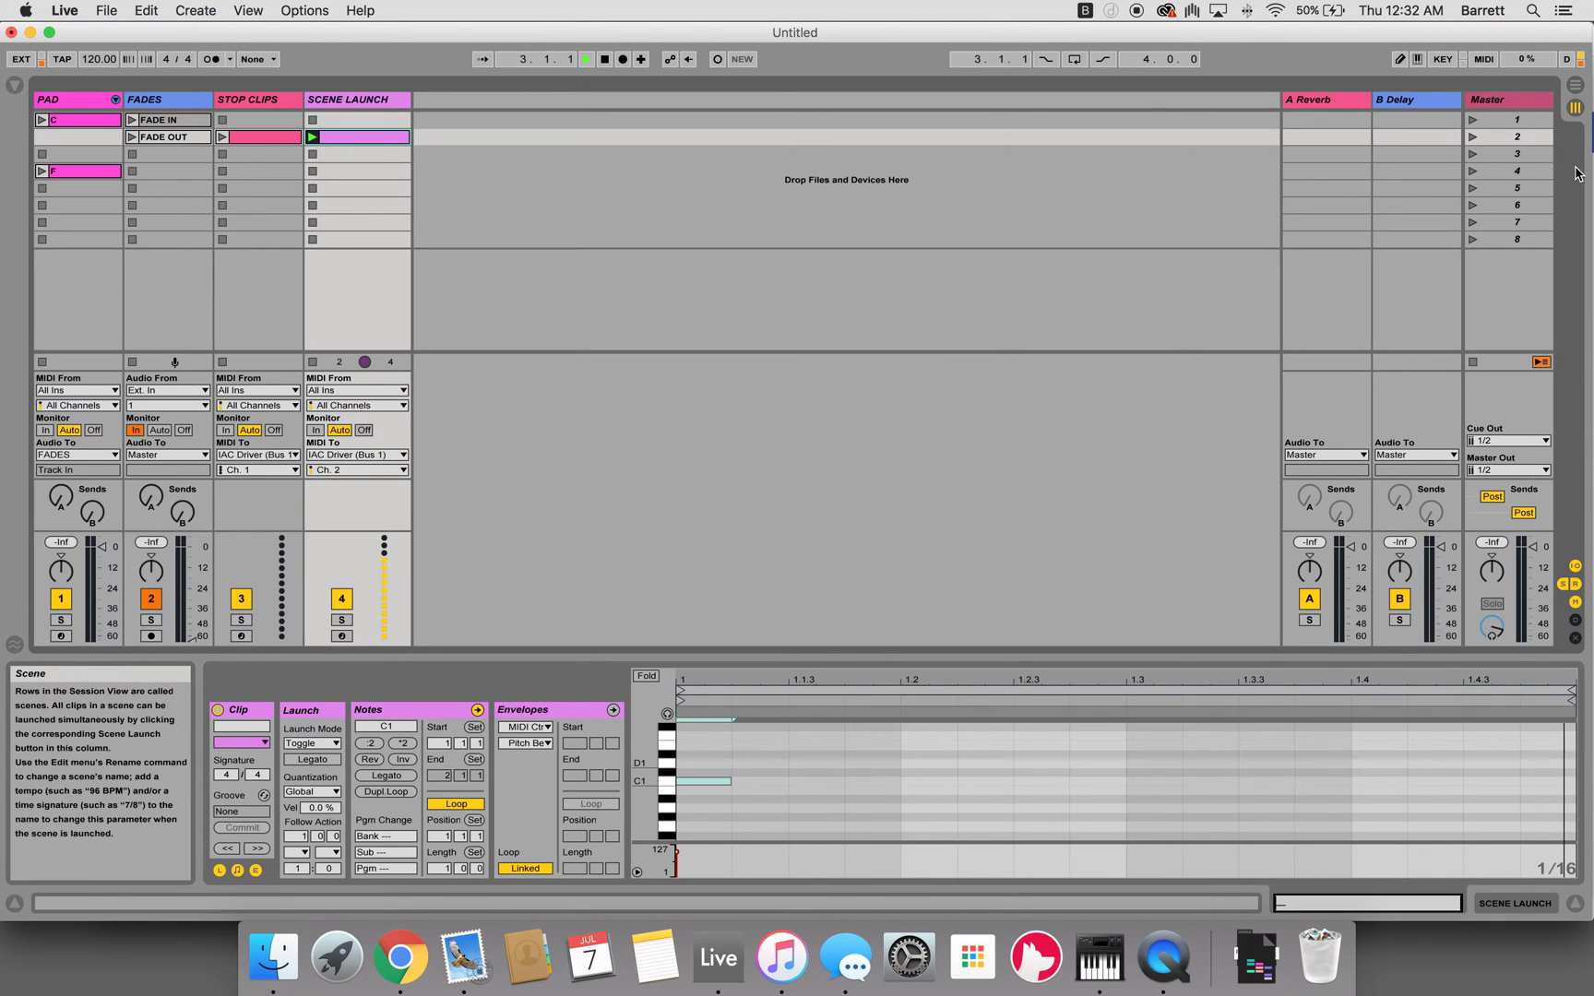
click(1520, 174)
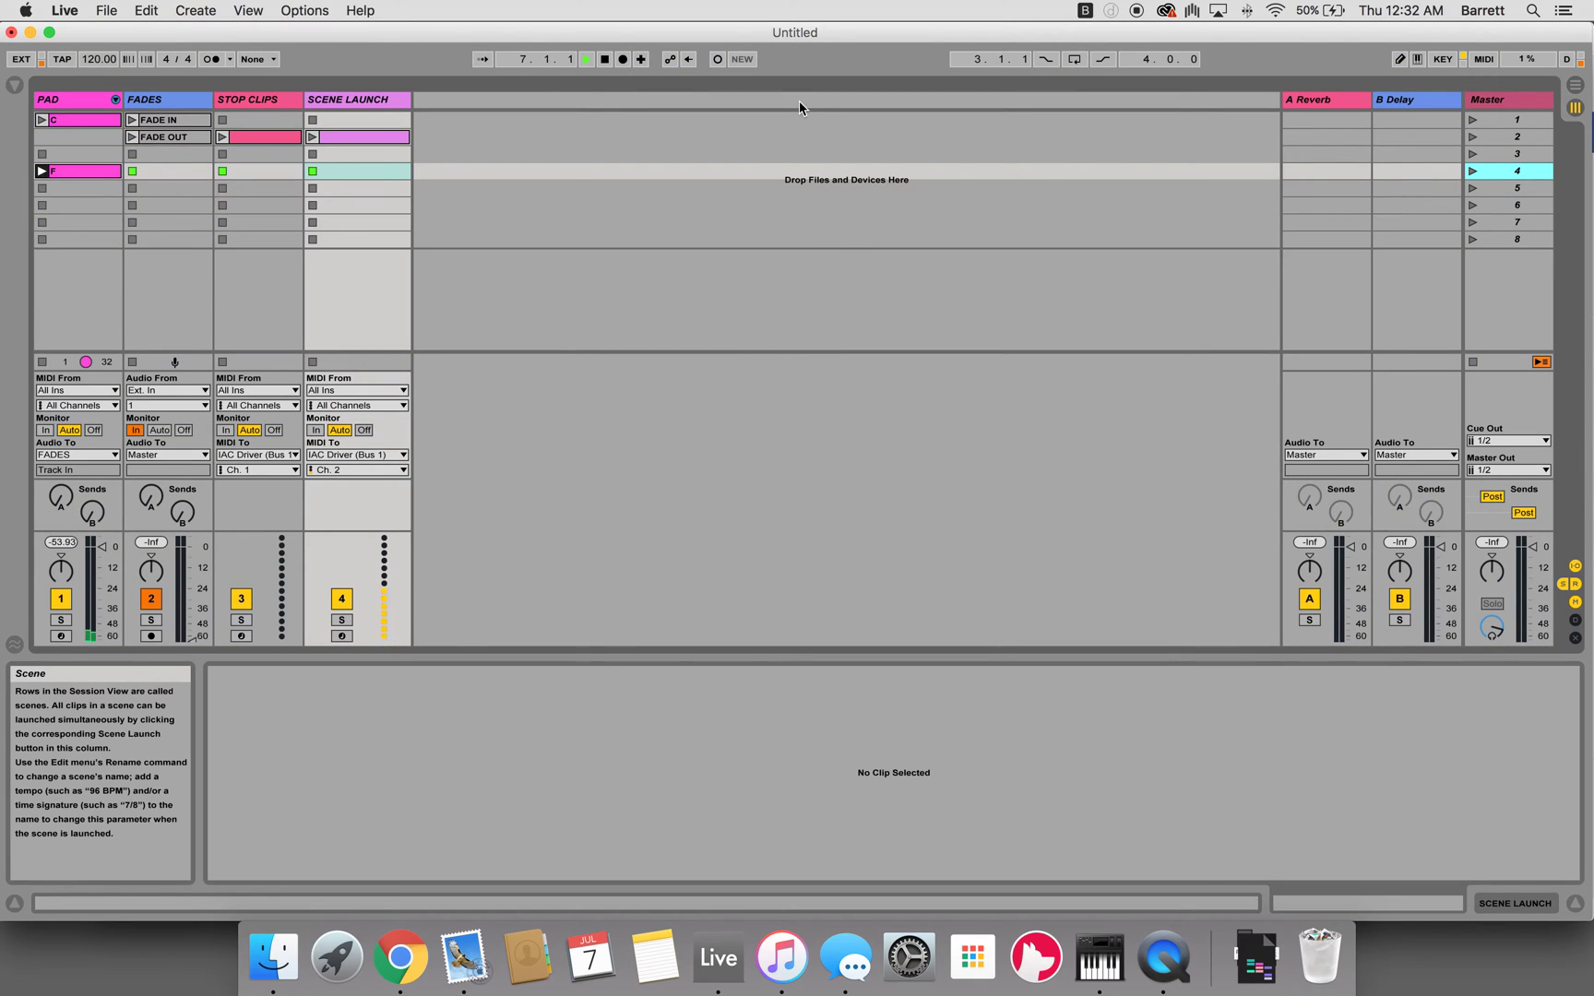
click(605, 59)
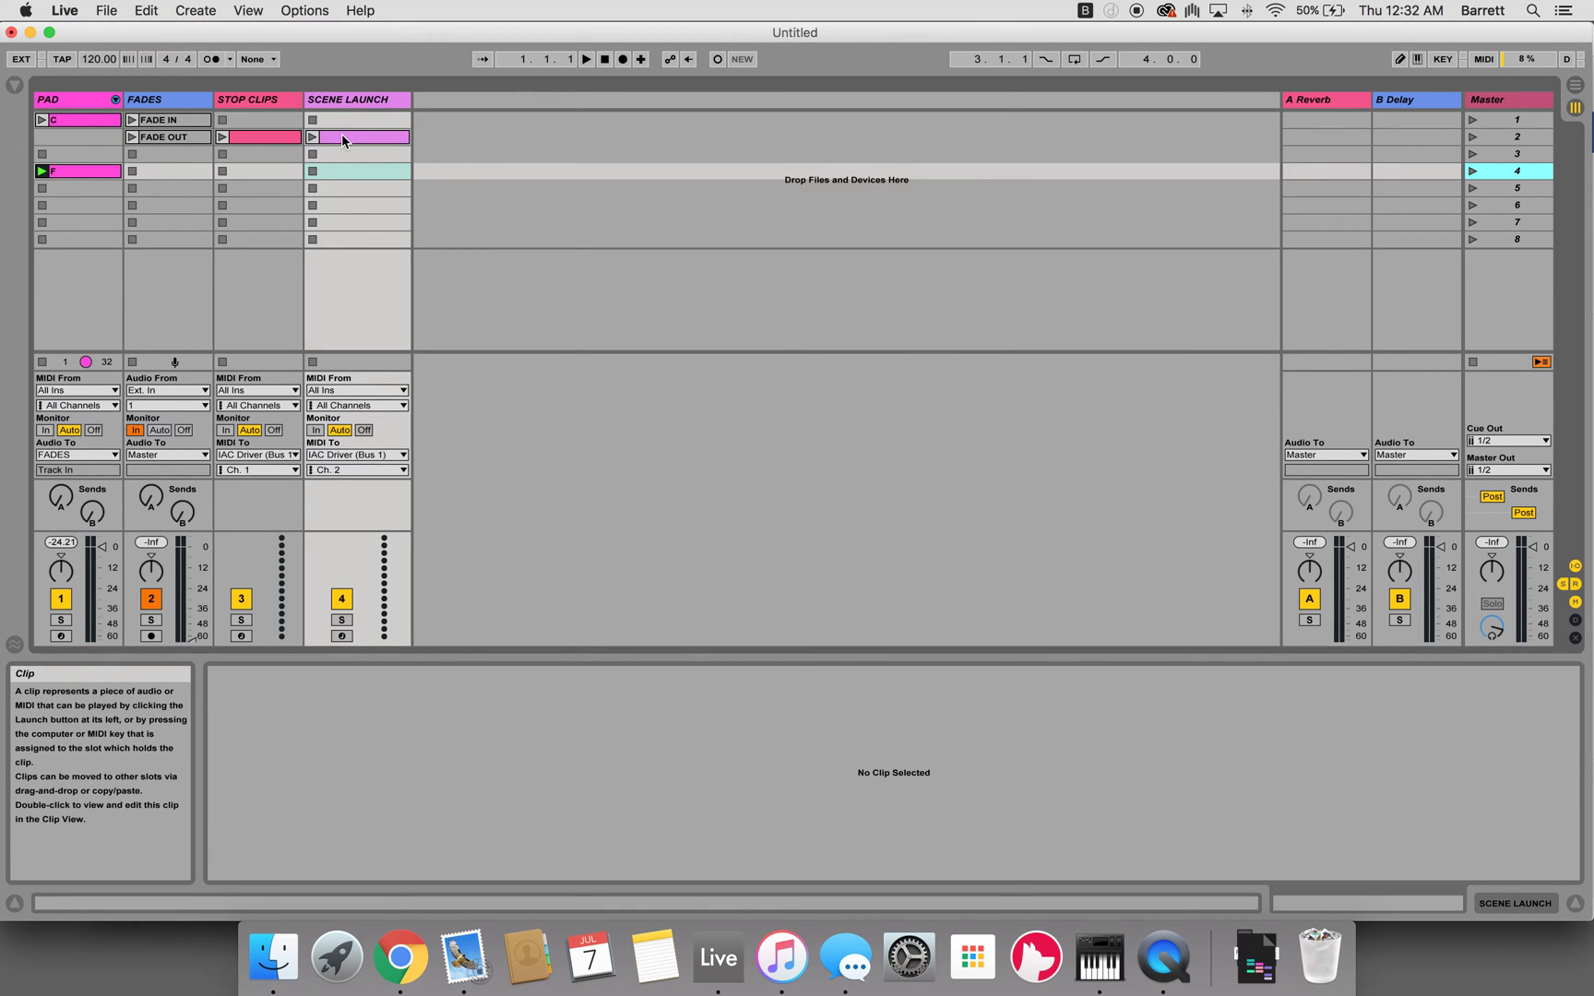
Review the FADE OUT and STOP CLIPS clips, then delete the SCENE LAUNCH clip's C1 note
click(185, 139)
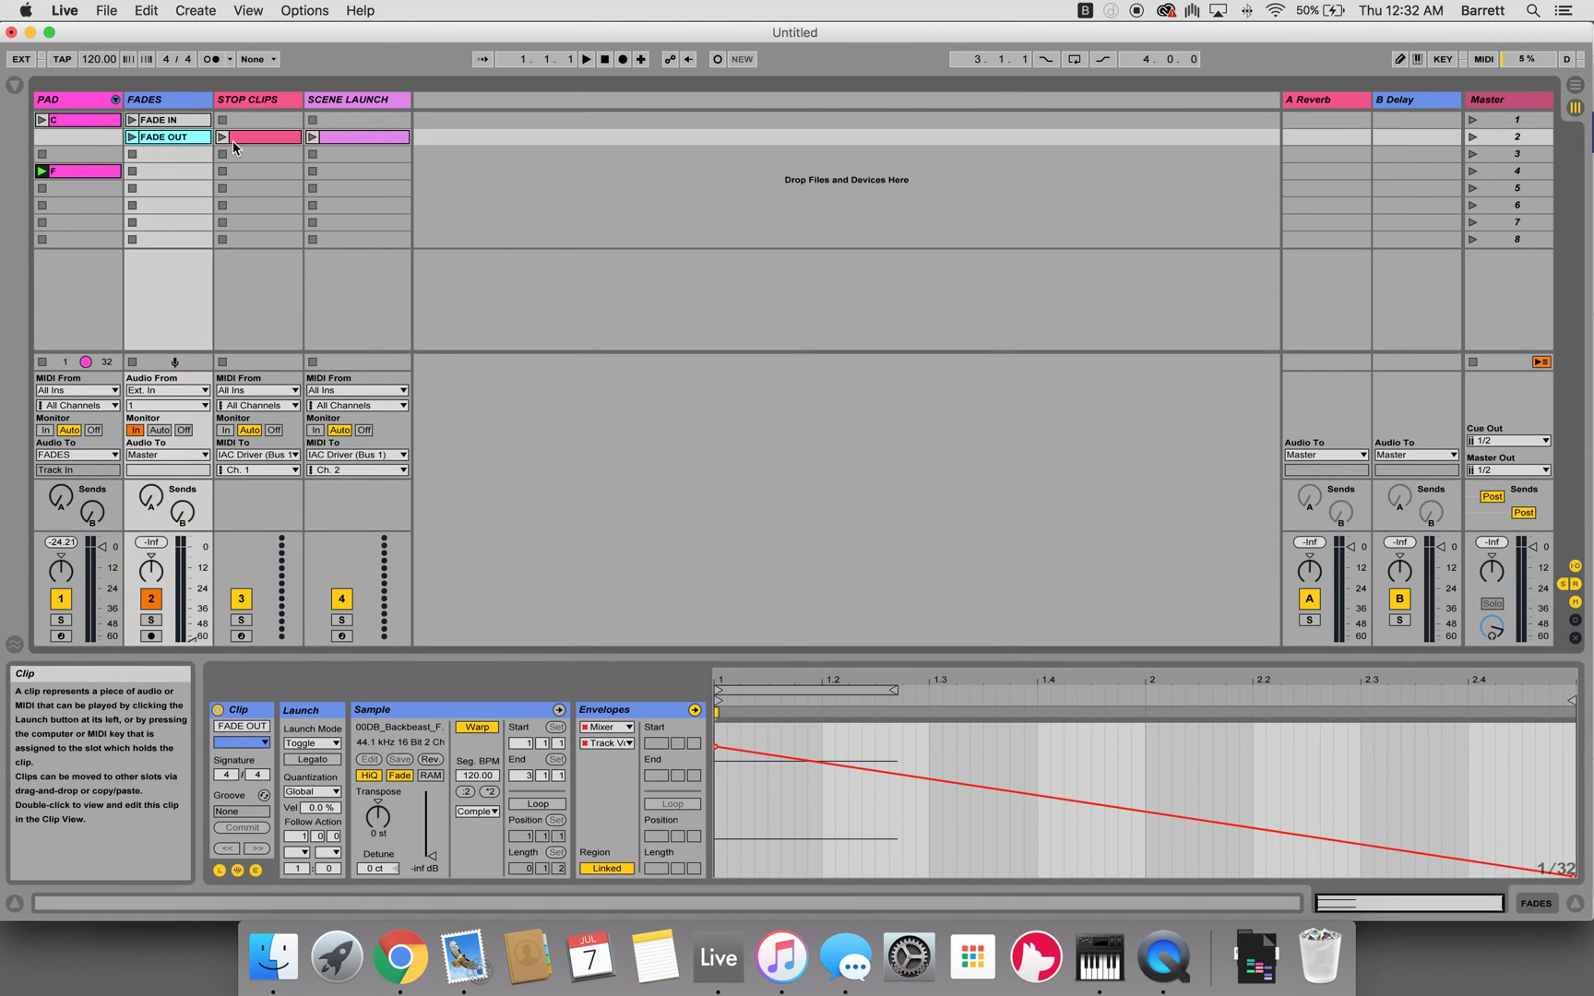
click(248, 138)
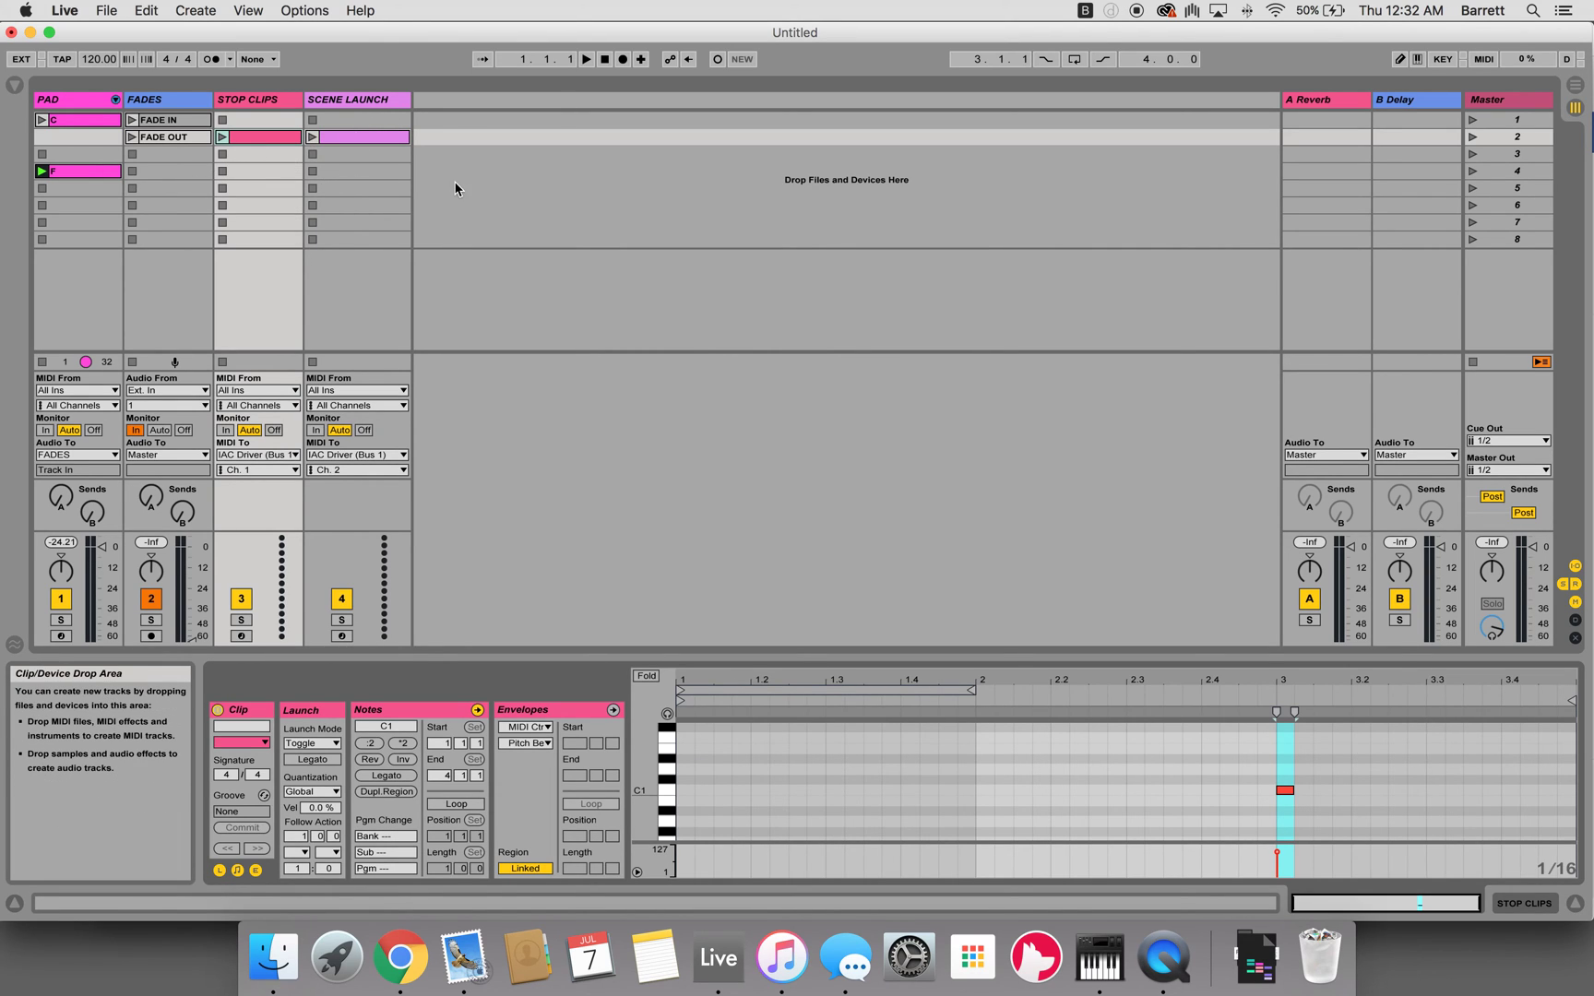
click(344, 136)
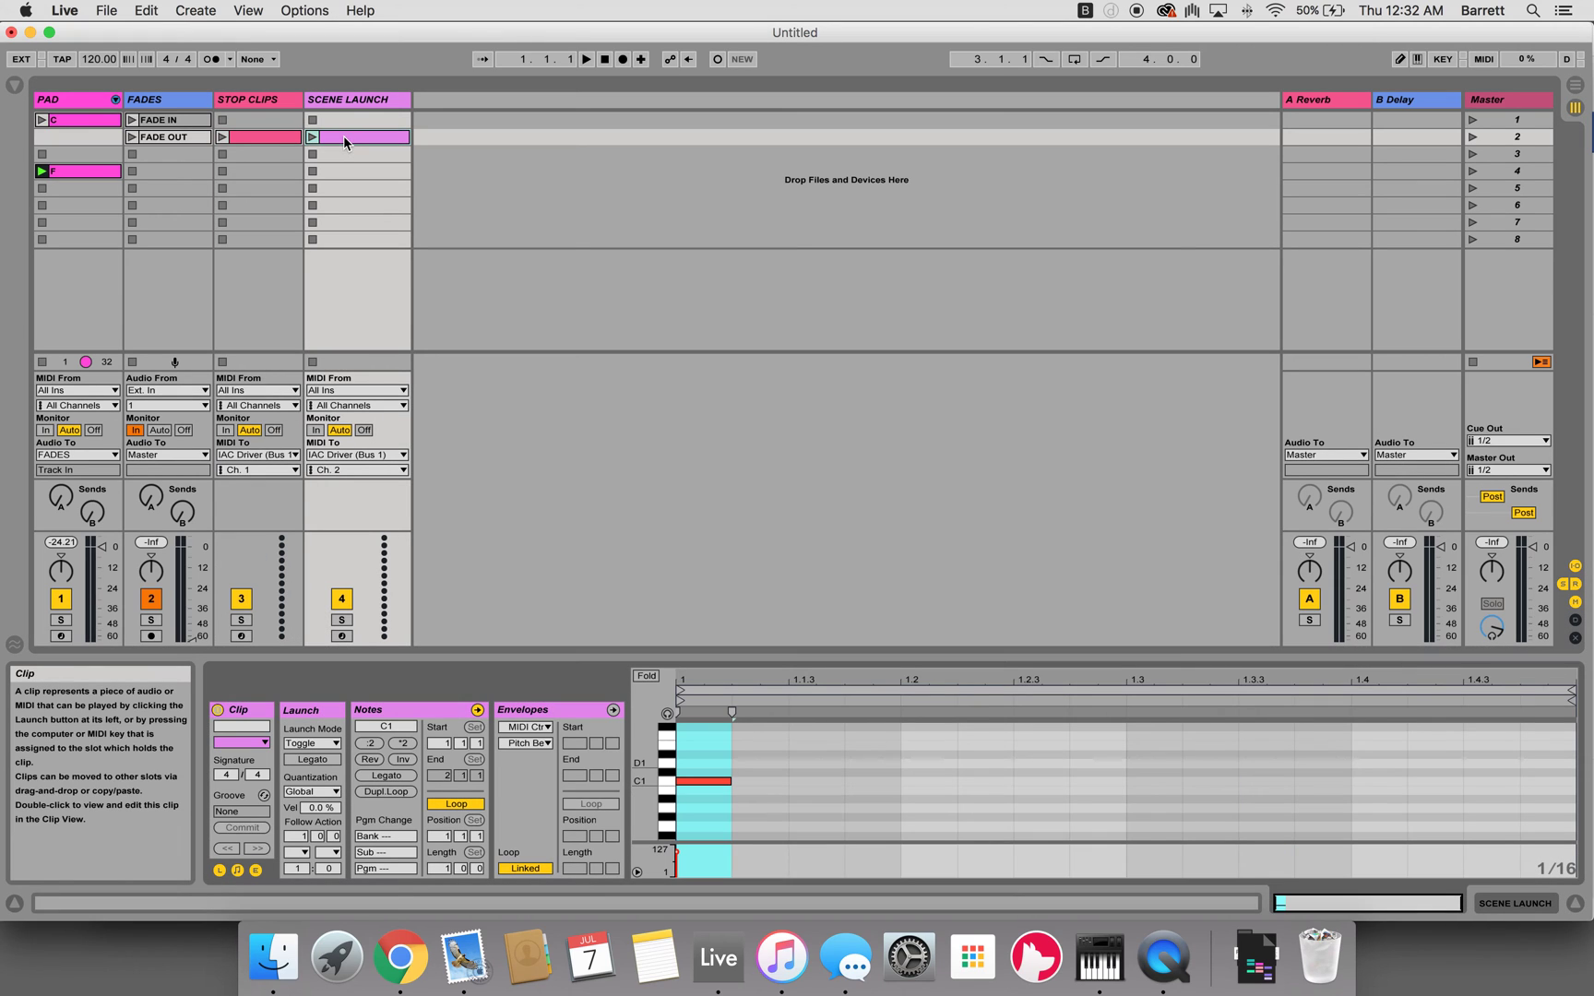
double_click(694, 787)
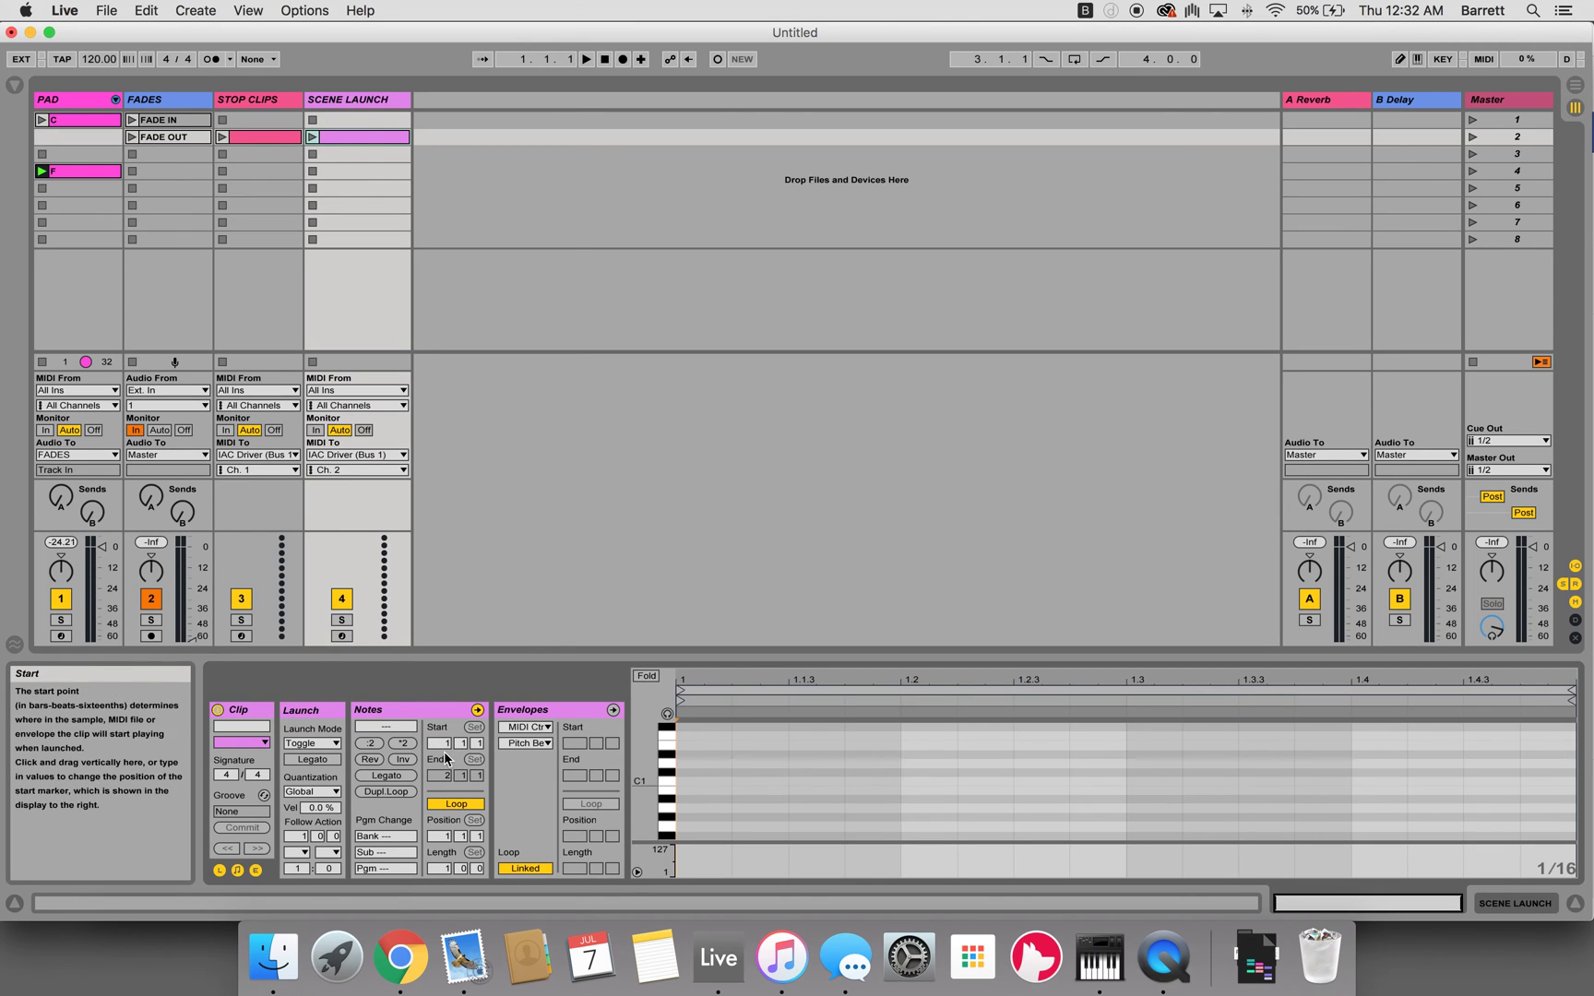
Turn looping off, set the clip end to 3.1.1, and add a C1 note at 2.1.1
click(451, 805)
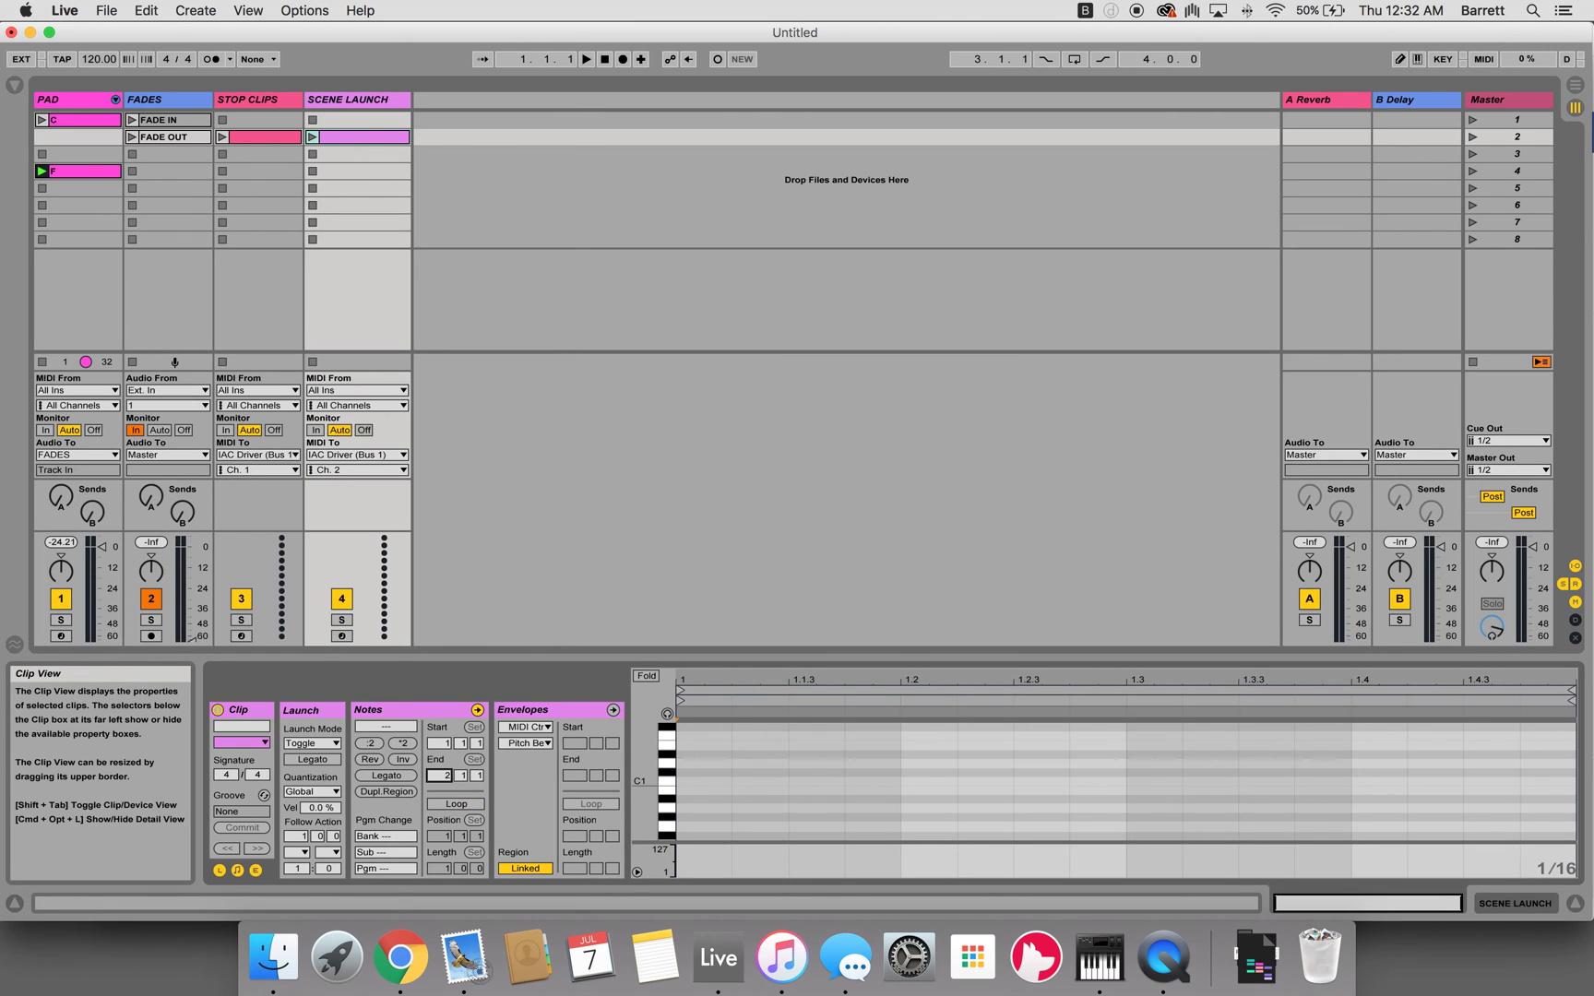
drag(441, 780, 441, 775)
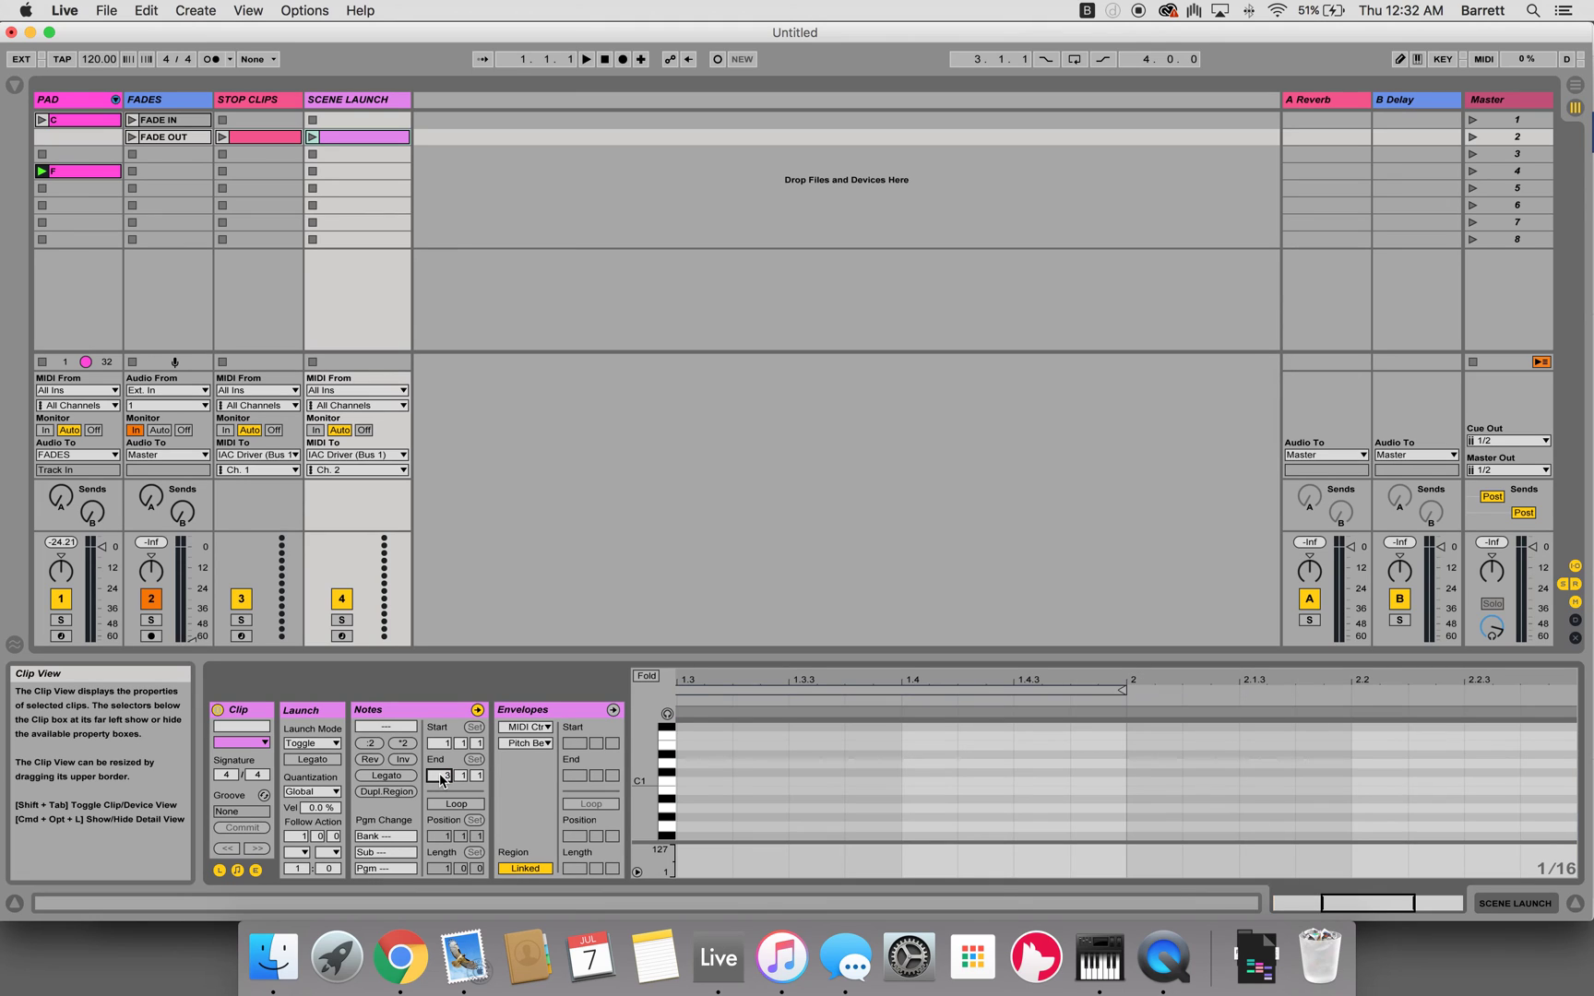
drag(980, 677, 950, 650)
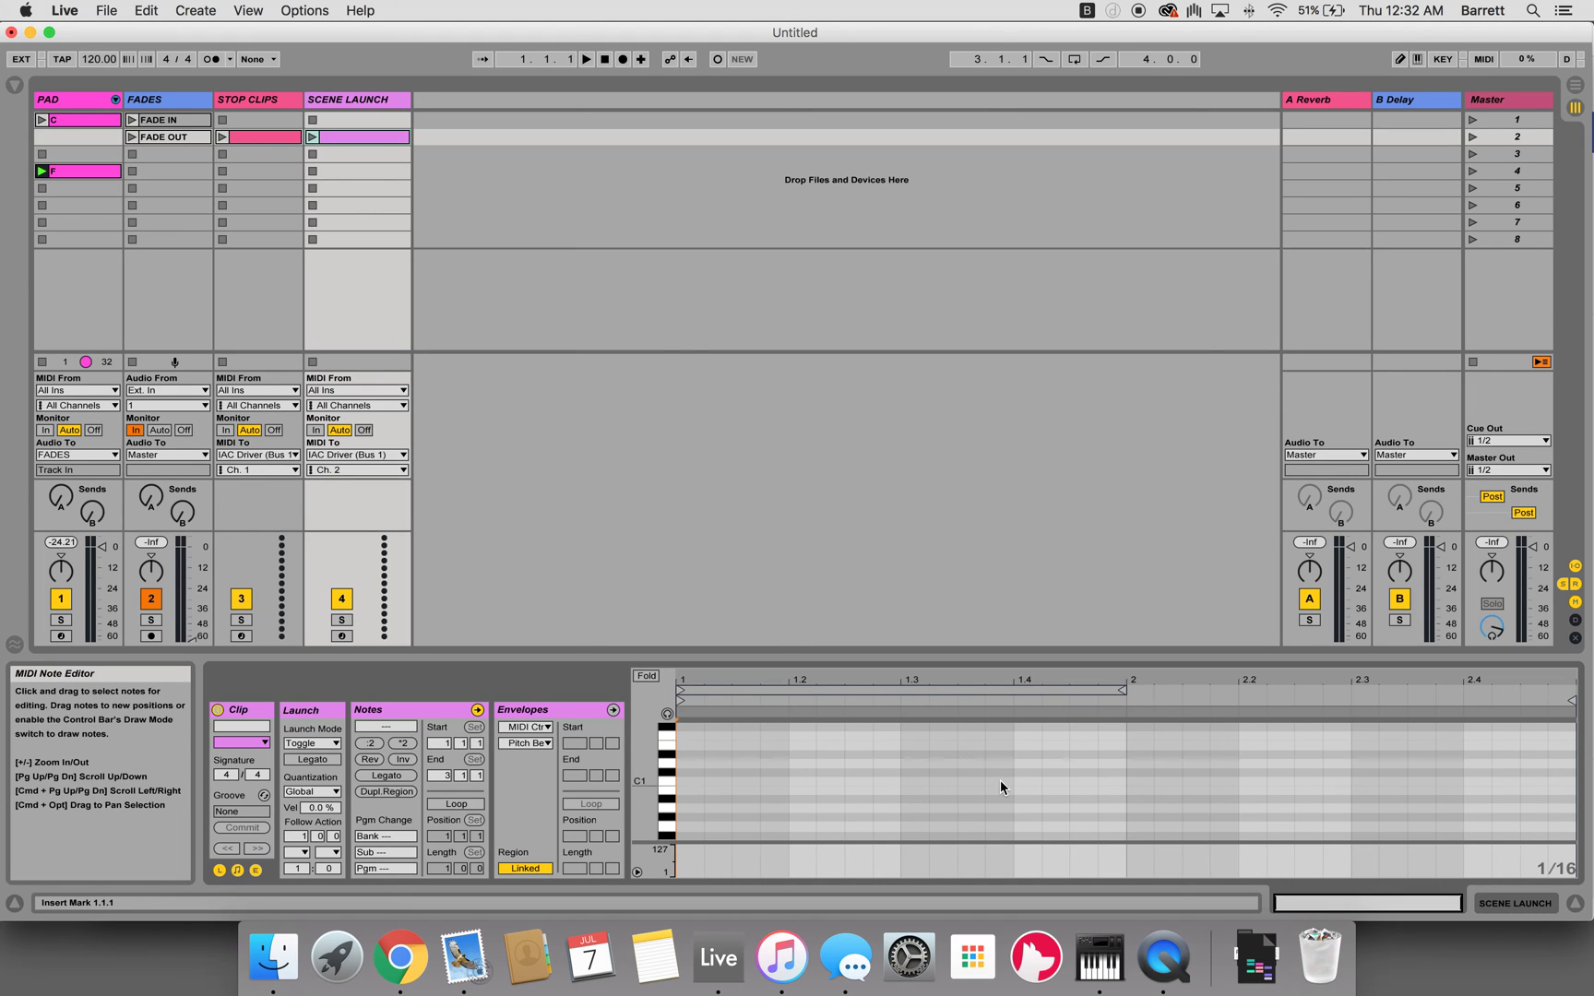
double_click(1137, 782)
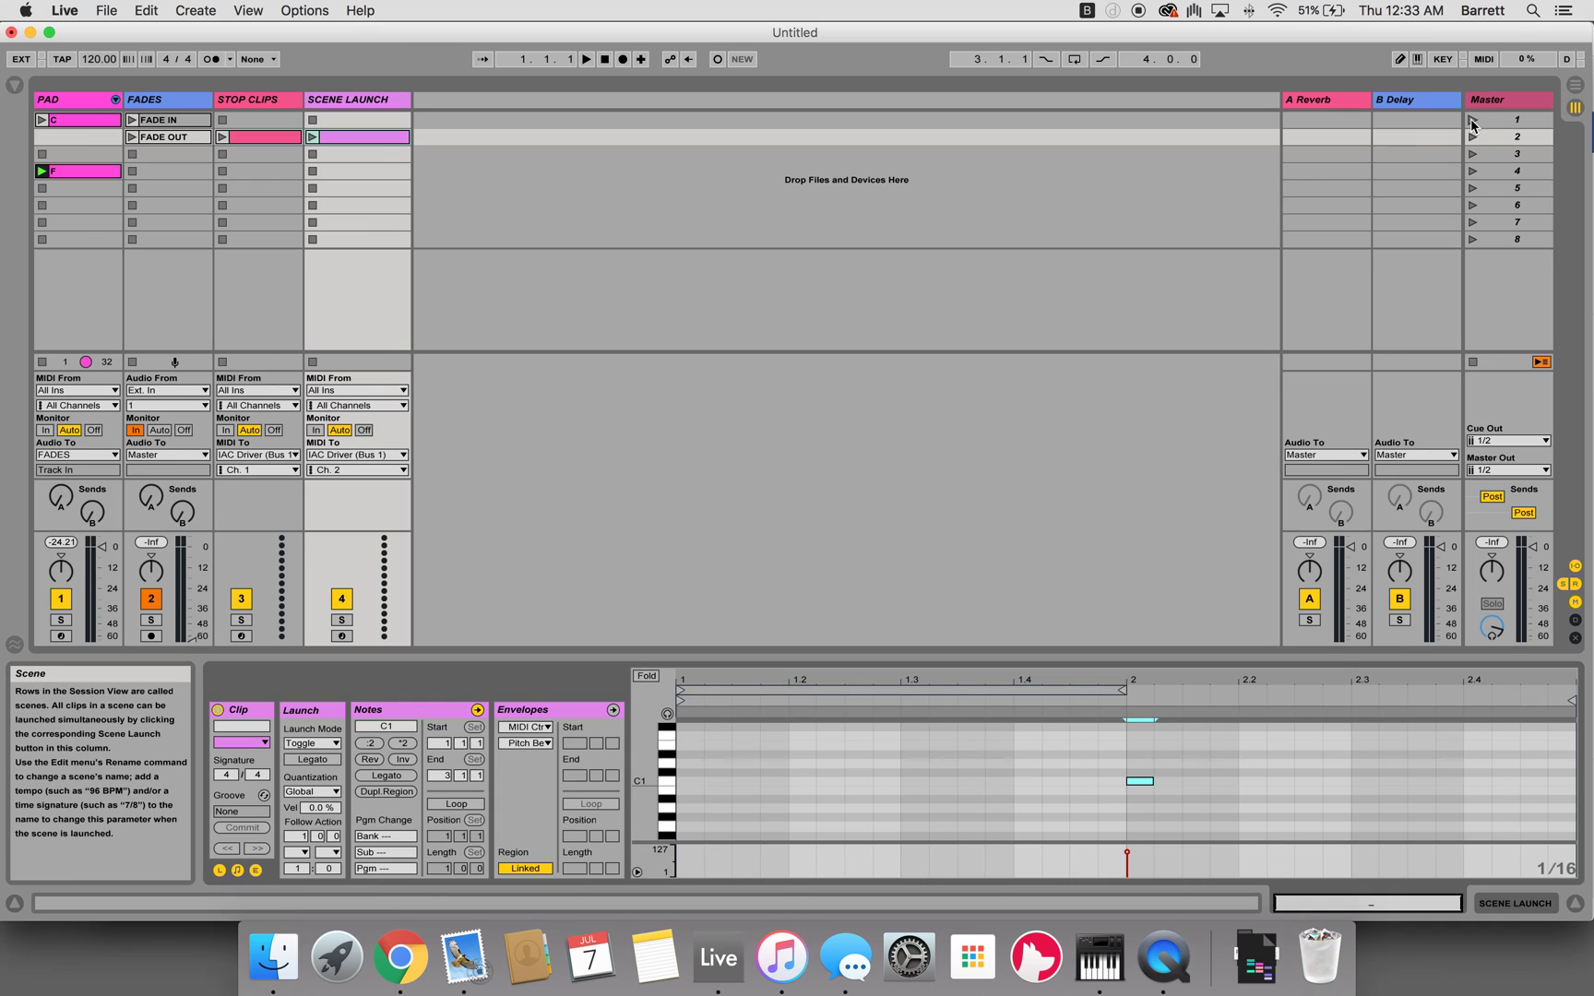
Launch scene 1, then scene 2 with the fade-out, let scene 4 fire, and stop playback
click(1473, 120)
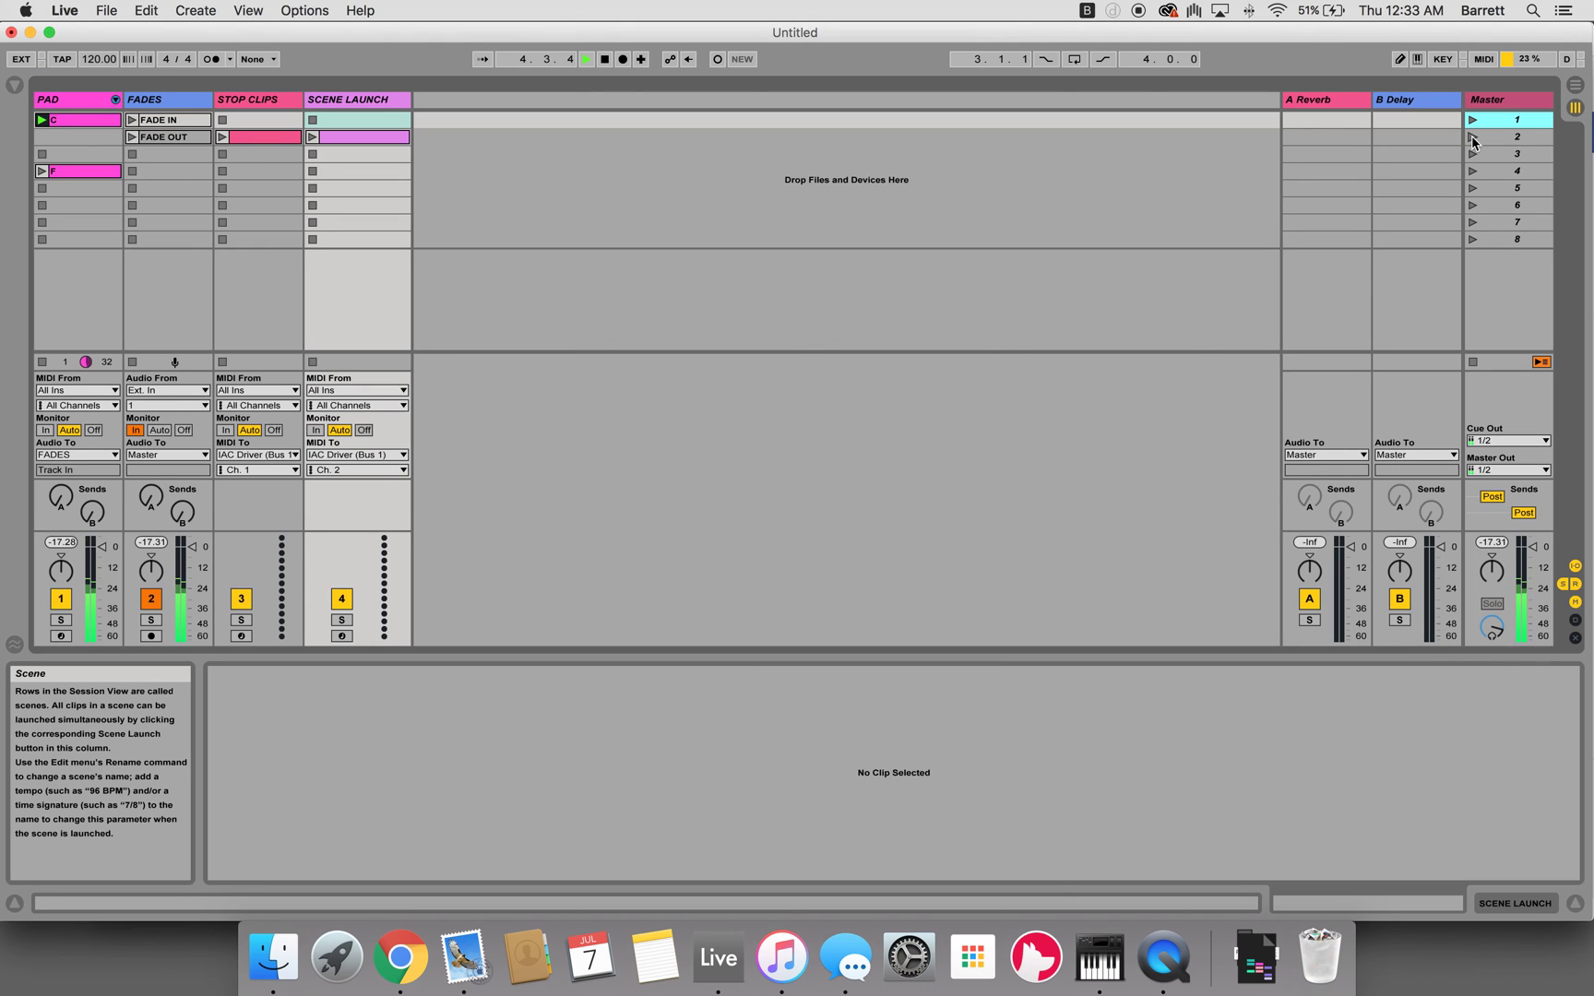
click(1473, 139)
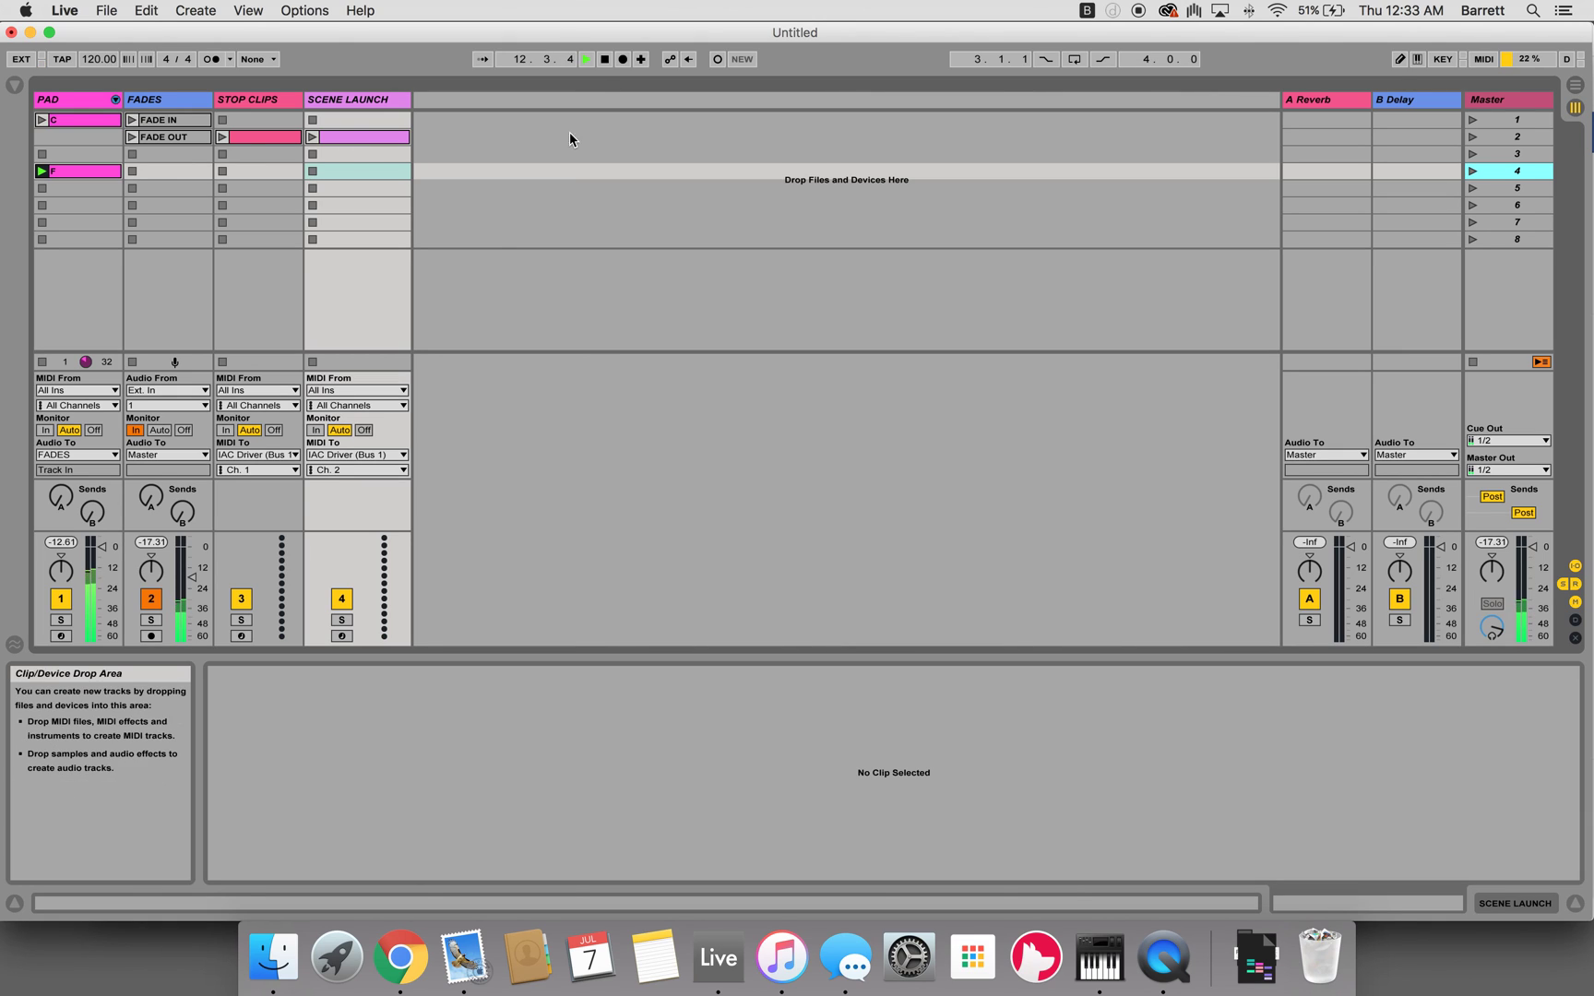
click(605, 61)
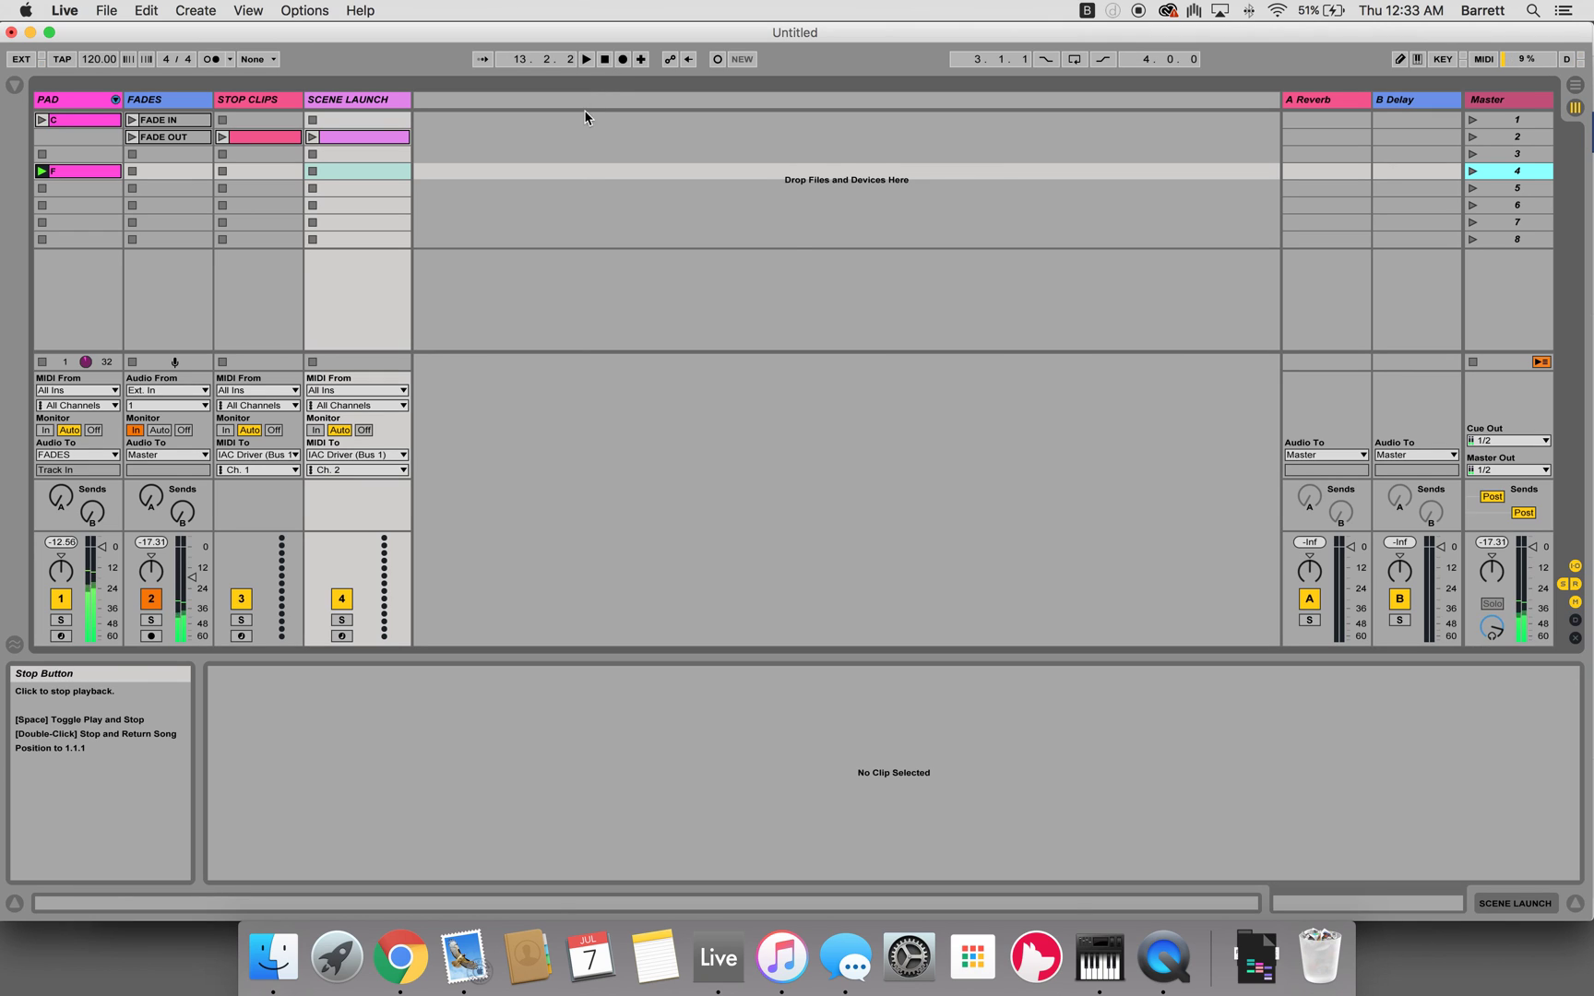